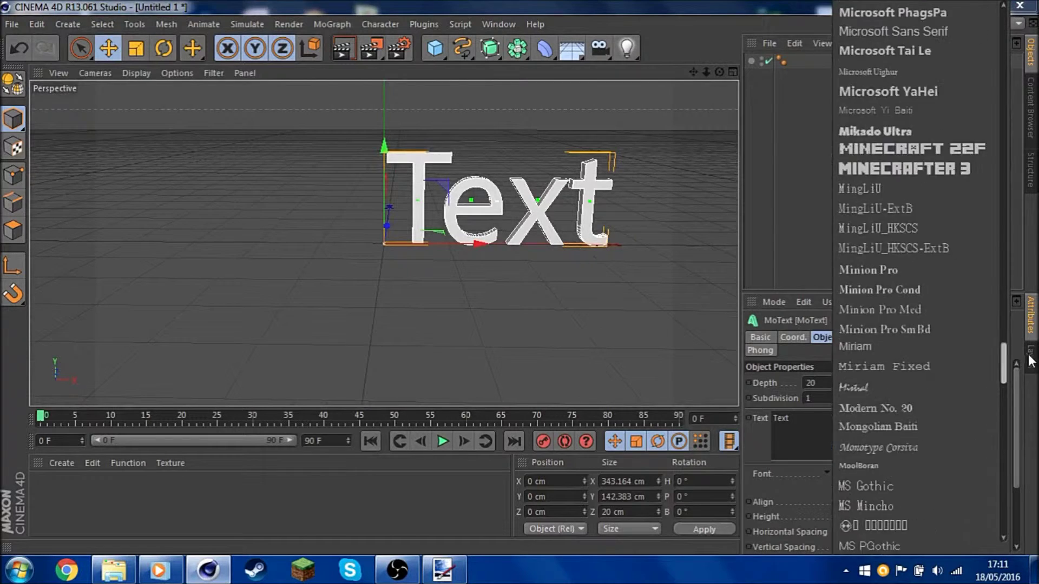
Step: Set the MoText font to Mikado Ultra, align it to Middle and make it 100 cm deep
click(860, 500)
click(864, 474)
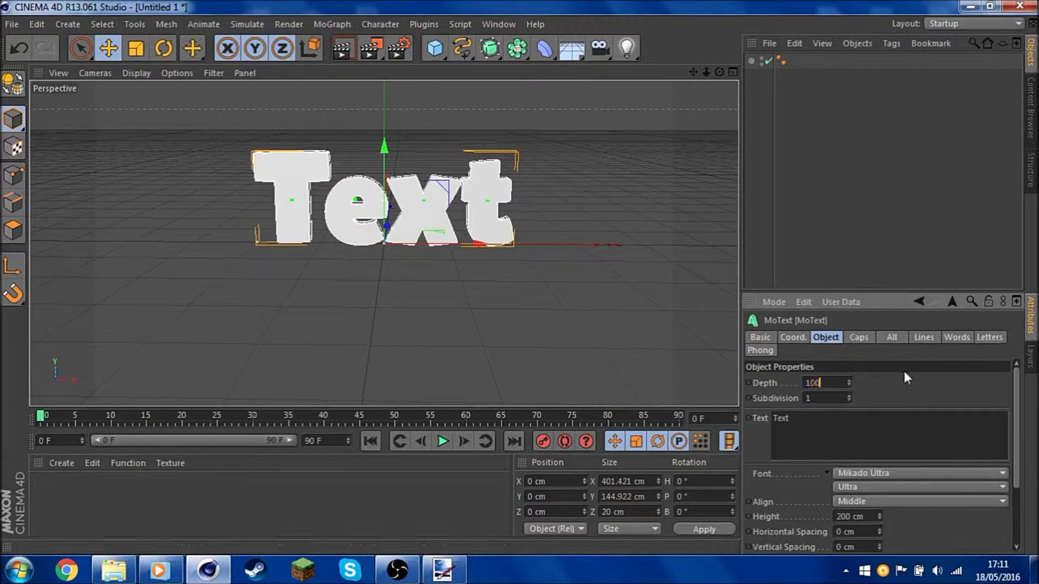
key(Return)
Step: Give the text start and end fillet caps with a 5 cm radius and preview-render the view
click(858, 337)
click(341, 52)
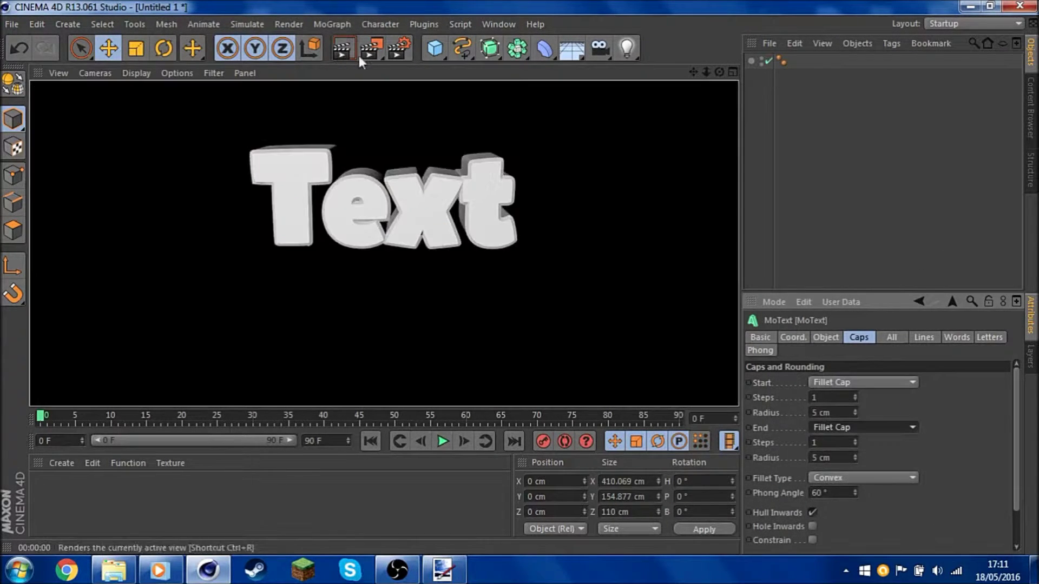
click(816, 183)
click(487, 203)
click(802, 127)
click(1030, 169)
click(1031, 51)
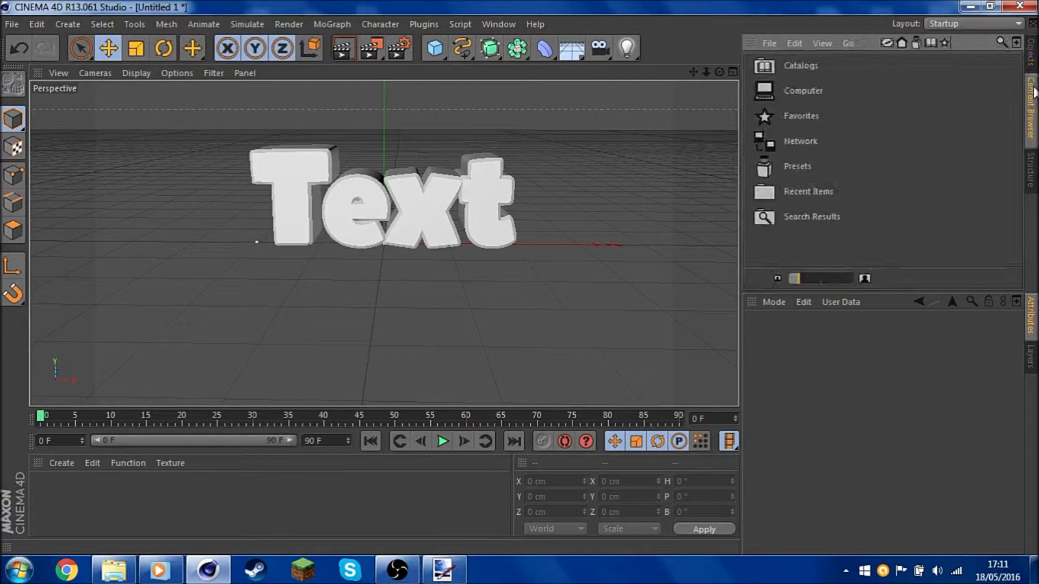
click(779, 62)
click(880, 162)
Step: Replace the MoText object's wording with "FulvusGraphics"
click(485, 204)
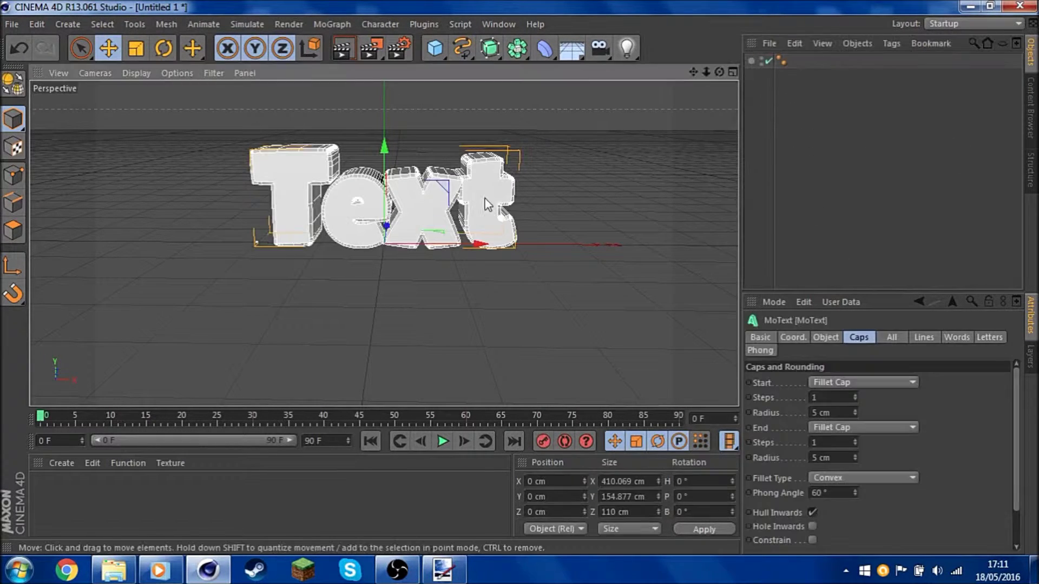
click(760, 337)
click(825, 337)
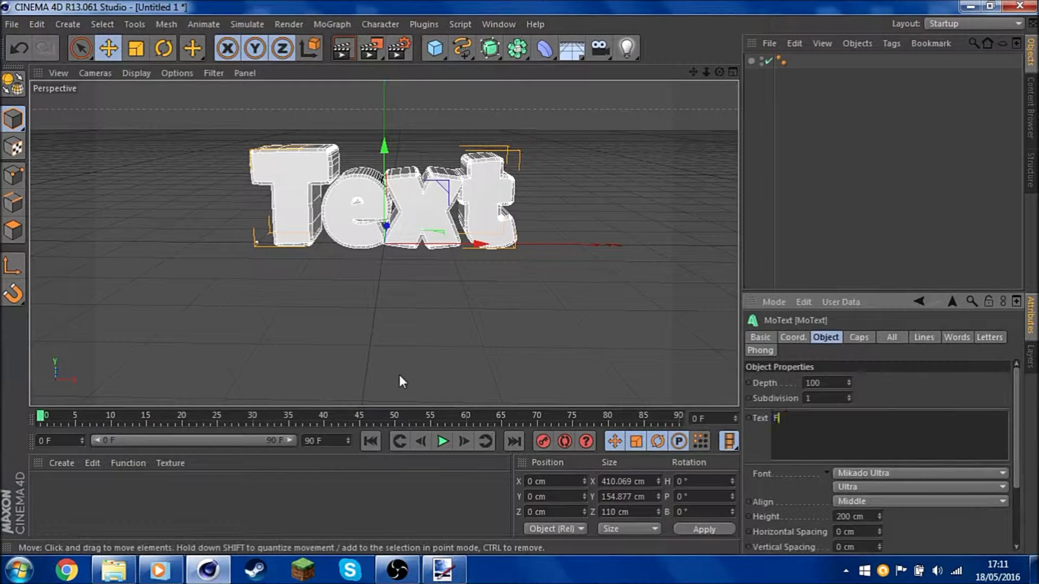
text(ics)
click(648, 295)
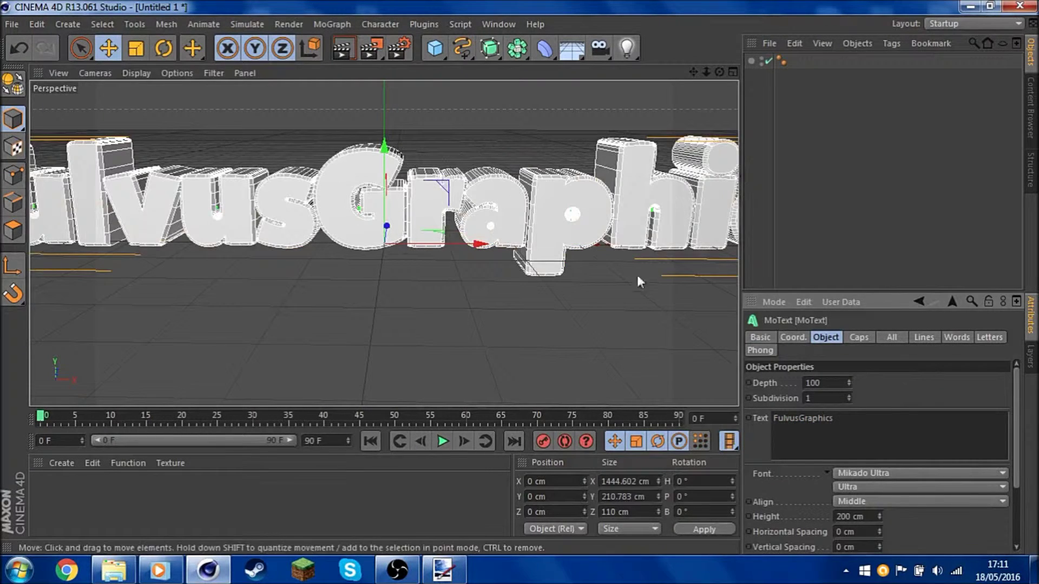
Step: Render a preview of the perspective view with the whole text in frame
scroll(412, 211, down, 4)
drag(397, 219, 383, 242)
key(ctrl+r)
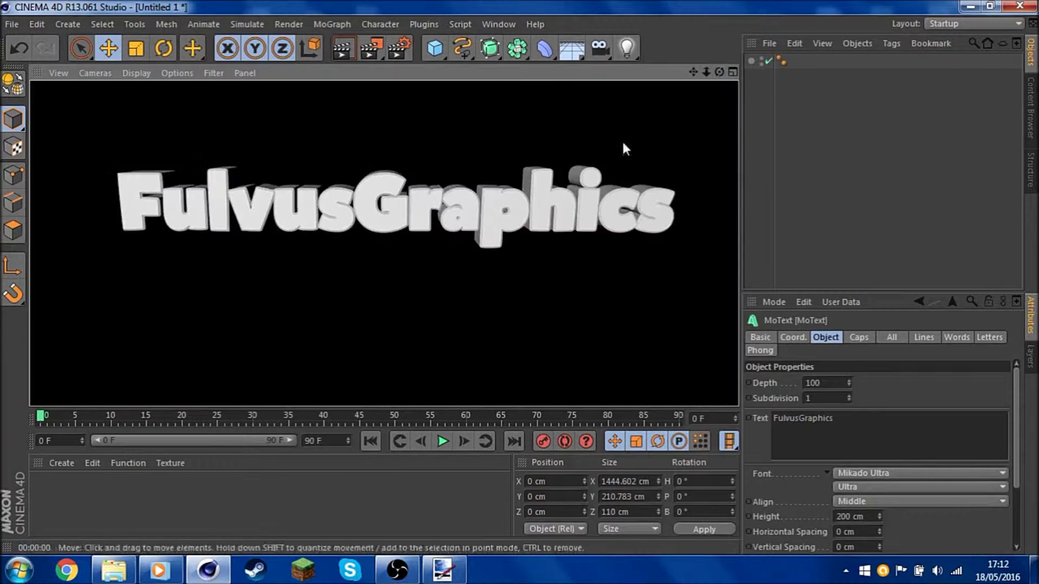
click(623, 146)
key(shift+F8)
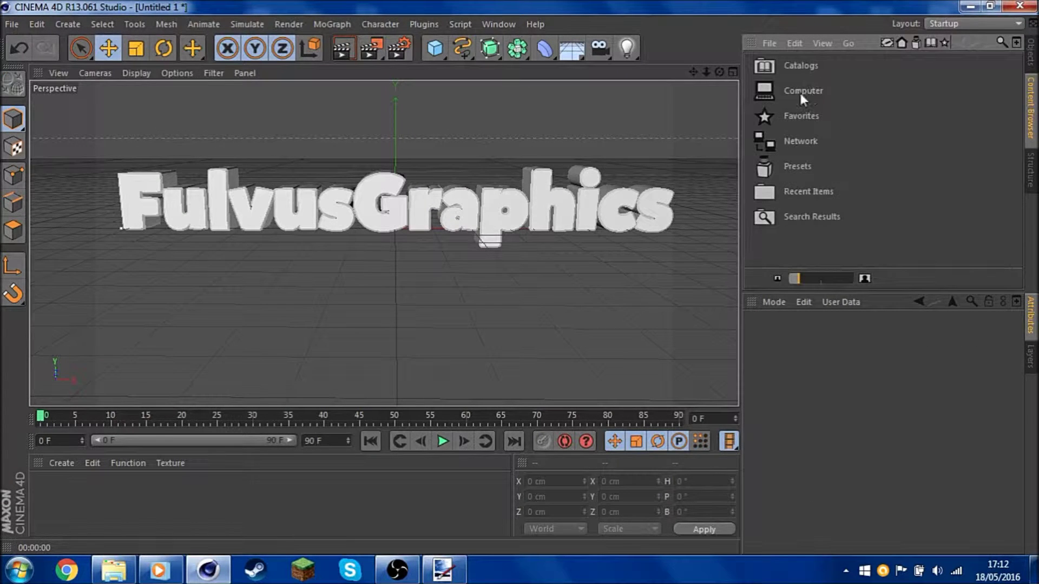
double_click(798, 166)
drag(1016, 88, 989, 139)
click(1029, 54)
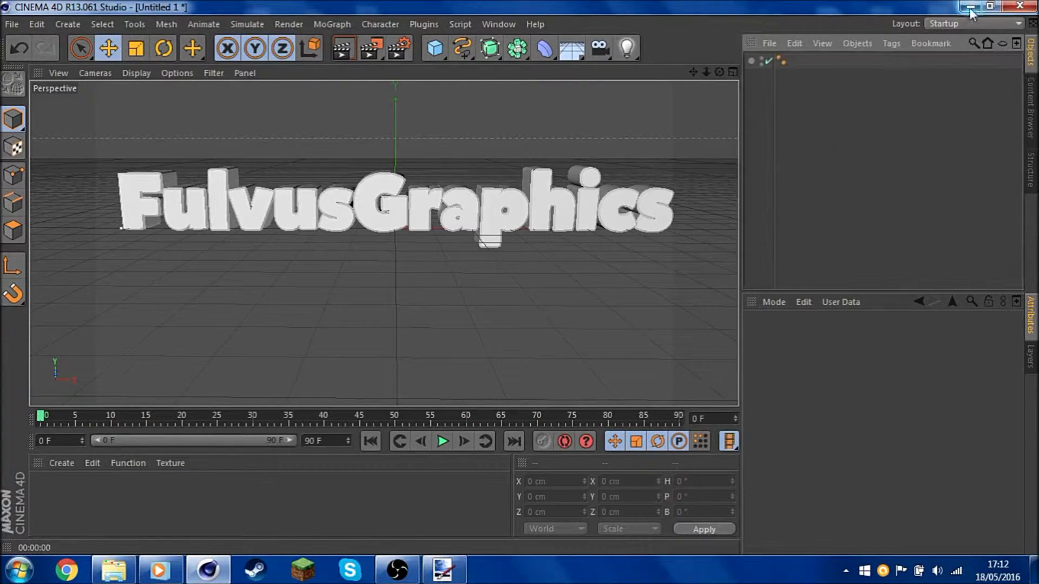
click(969, 7)
click(208, 569)
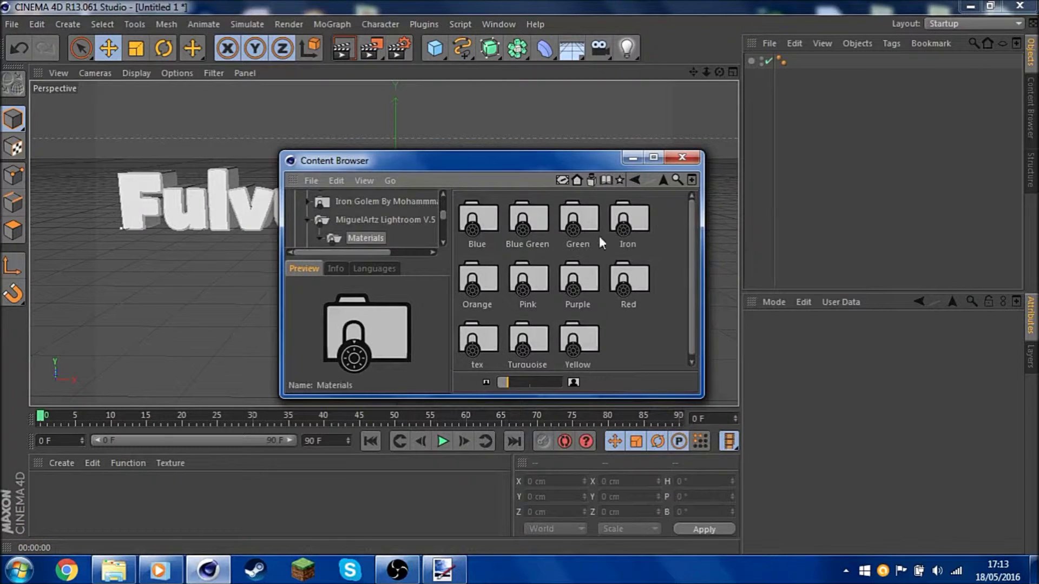
Step: Add the Iron 10 and Purple 1 materials to the scene from the lightroom preset's Iron and Purple folders
double_click(630, 216)
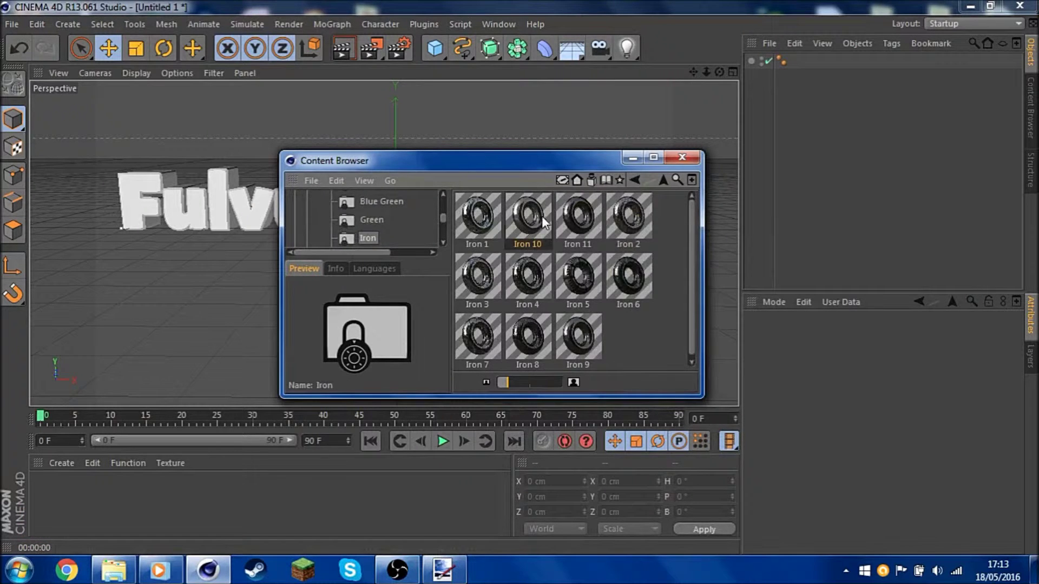
double_click(537, 220)
click(635, 180)
double_click(577, 284)
drag(527, 219, 397, 500)
Step: Close the Content Browser and apply Purple 1, followed by Iron 10, to the text
click(681, 157)
drag(84, 490, 230, 216)
drag(47, 489, 211, 217)
Step: Restrict the Iron 10 texture tag to selection C1 and preview-render the text
click(810, 60)
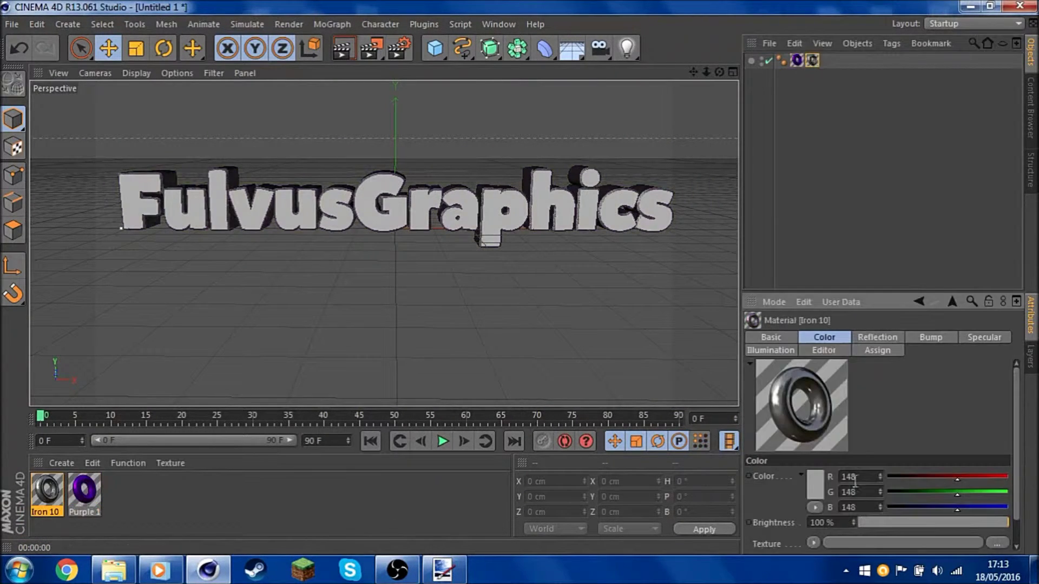
click(852, 385)
text(C1)
key(Return)
click(331, 48)
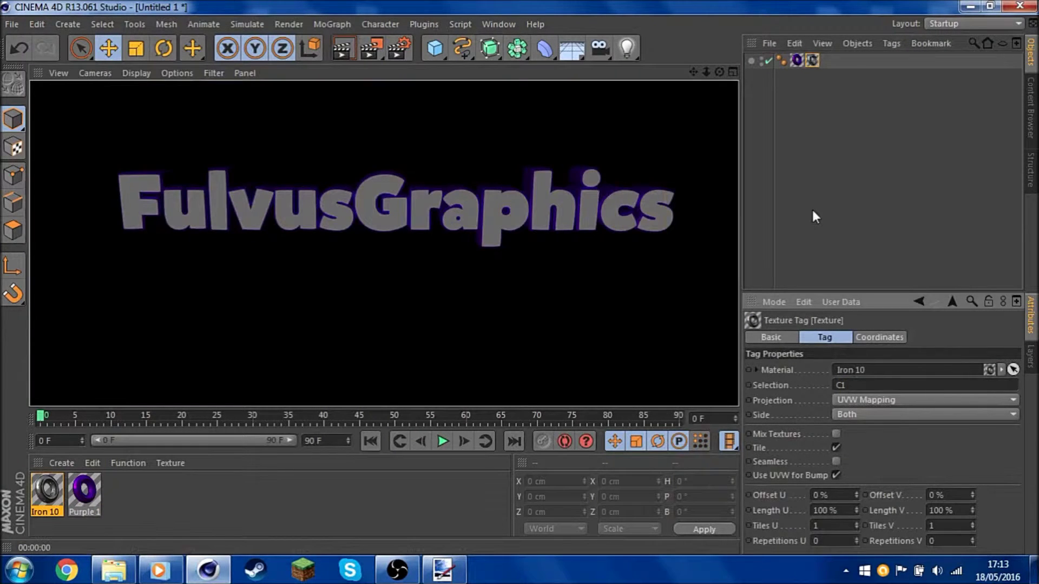
click(793, 211)
Step: Add an omni light and a camera, with the whole text framed in the camera view
click(628, 48)
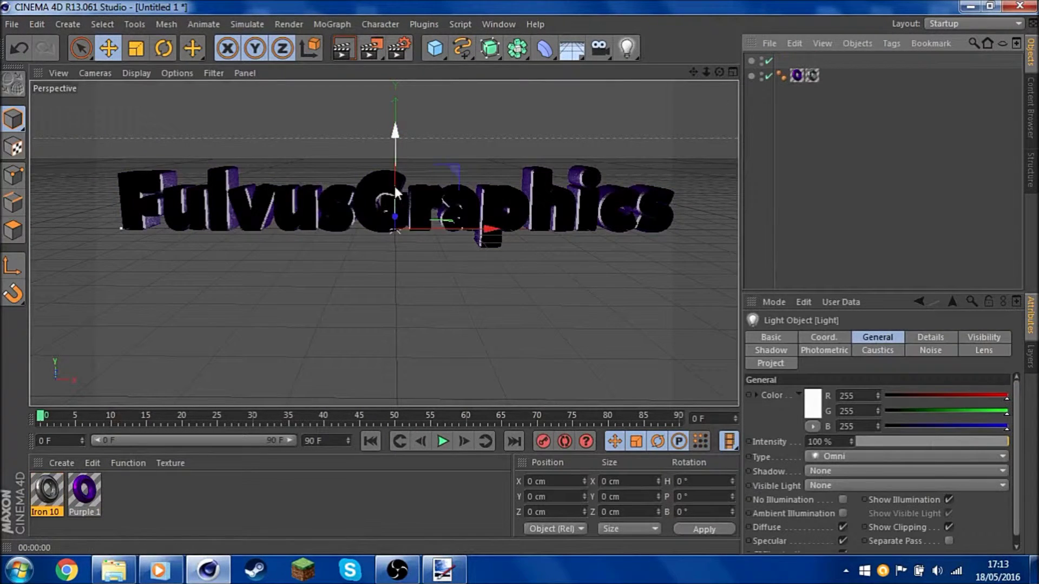
click(599, 48)
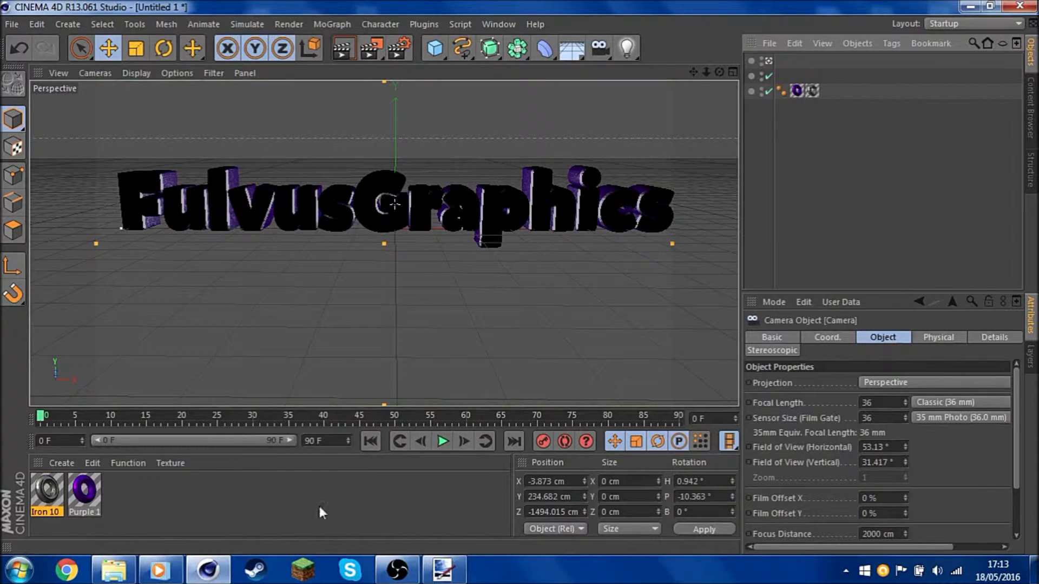
scroll(394, 210, down, 2)
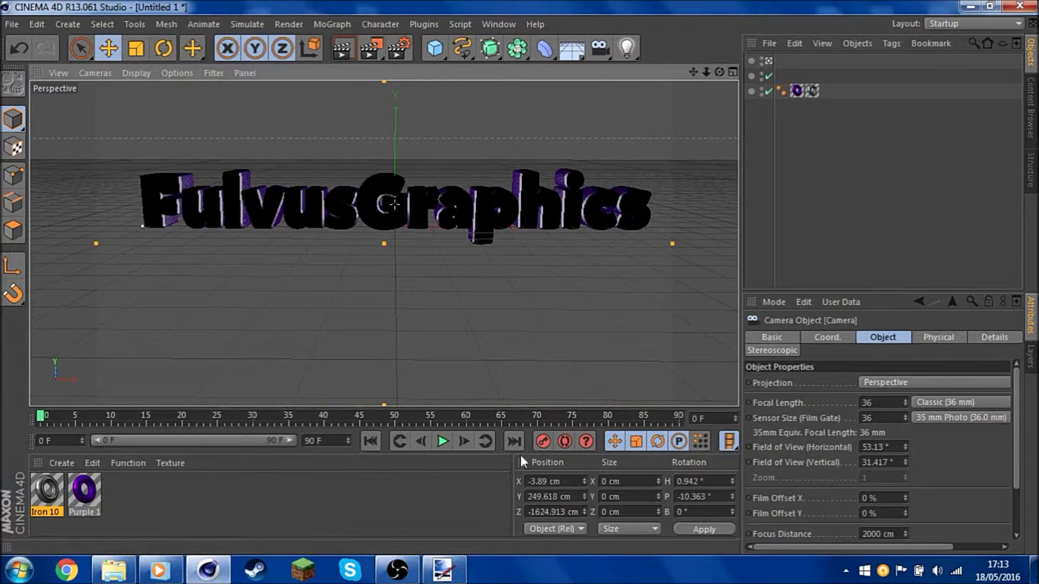
Step: Leave the camera view, reposition the light near the text and paste three copies of it around the text
click(769, 61)
drag(719, 72, 768, 73)
click(383, 197)
drag(373, 194, 583, 115)
drag(591, 135, 402, 220)
key(ctrl+c)
key(ctrl+v)
key(ctrl+v)
mouse_move(619, 133)
mouse_down()
mouse_move(88, 260)
mouse_move(620, 137)
mouse_up()
key(ctrl+v)
Step: Return to the camera view, preview the lighting and render the scene to the Picture Viewer
click(769, 107)
click(341, 51)
click(821, 151)
click(371, 49)
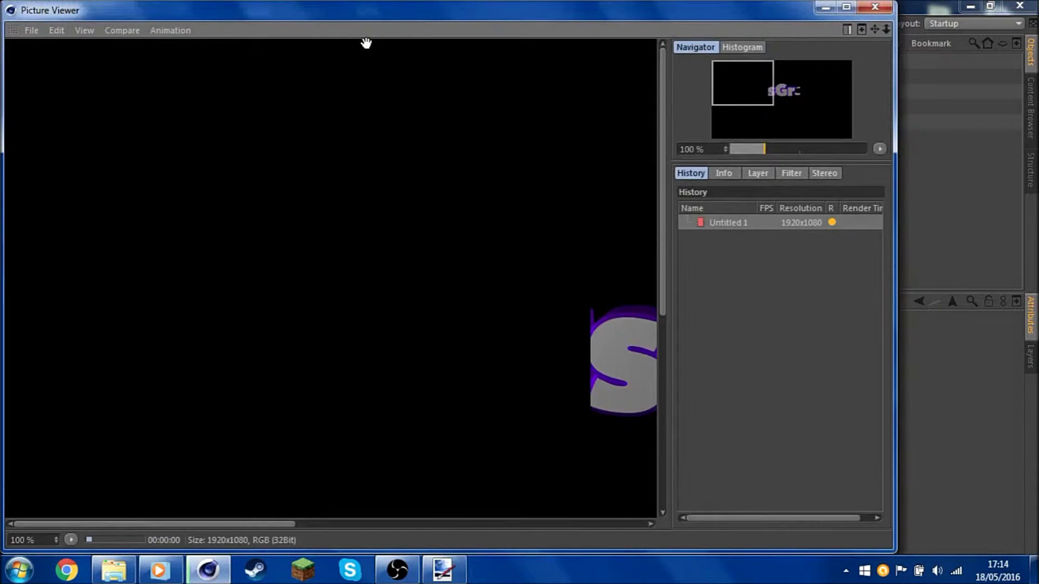
Step: Save the rendered image as FG in the Fulvus Graphics folder and close Cinema 4D
click(31, 30)
click(53, 74)
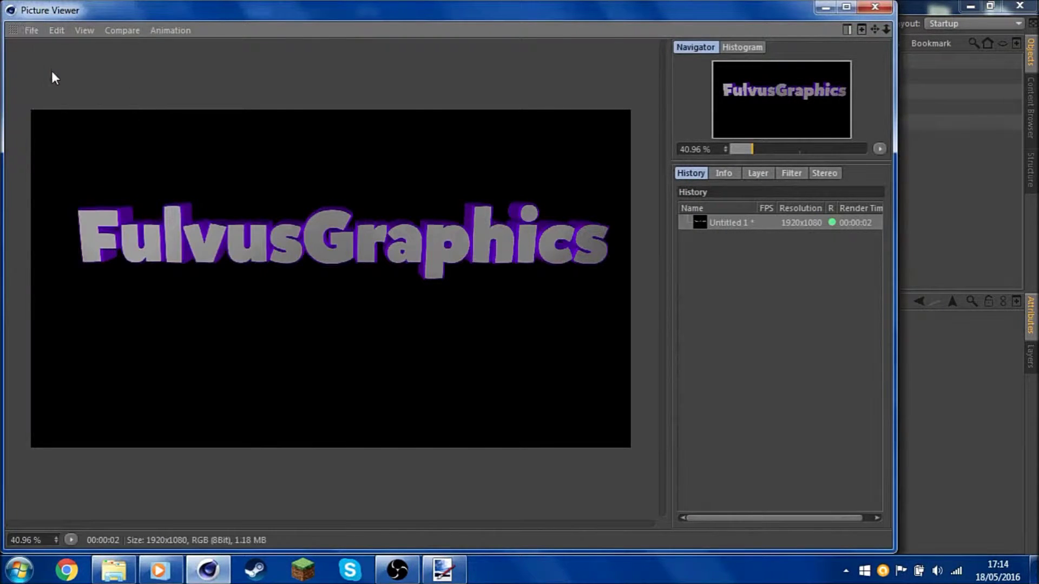
click(111, 294)
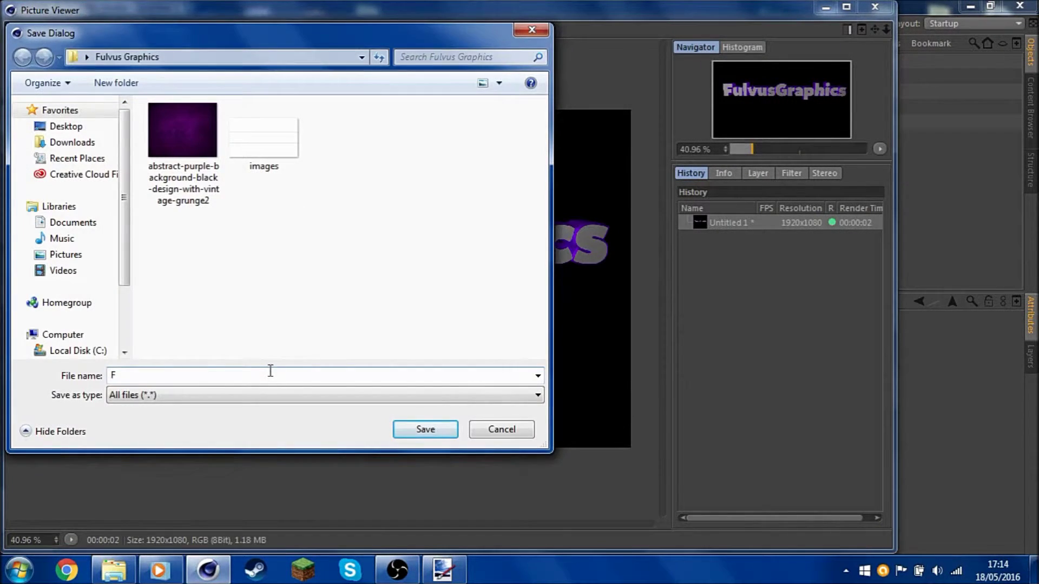
text(F)
key(Return)
click(1019, 5)
click(531, 341)
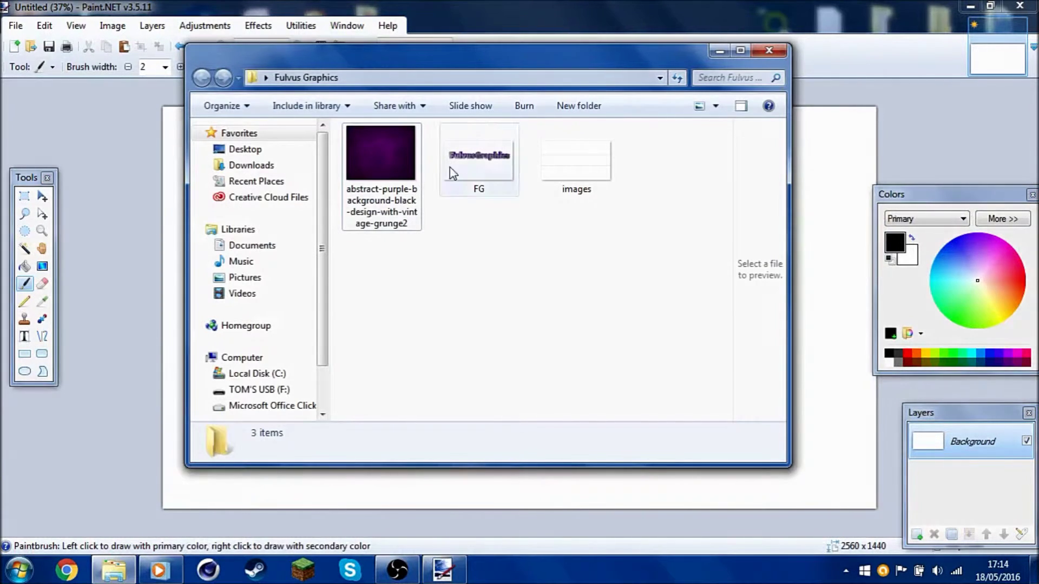
Step: Import the "images" file from the Fulvus Graphics folder into the Paint.NET document as a new layer
click(383, 202)
drag(576, 162, 823, 216)
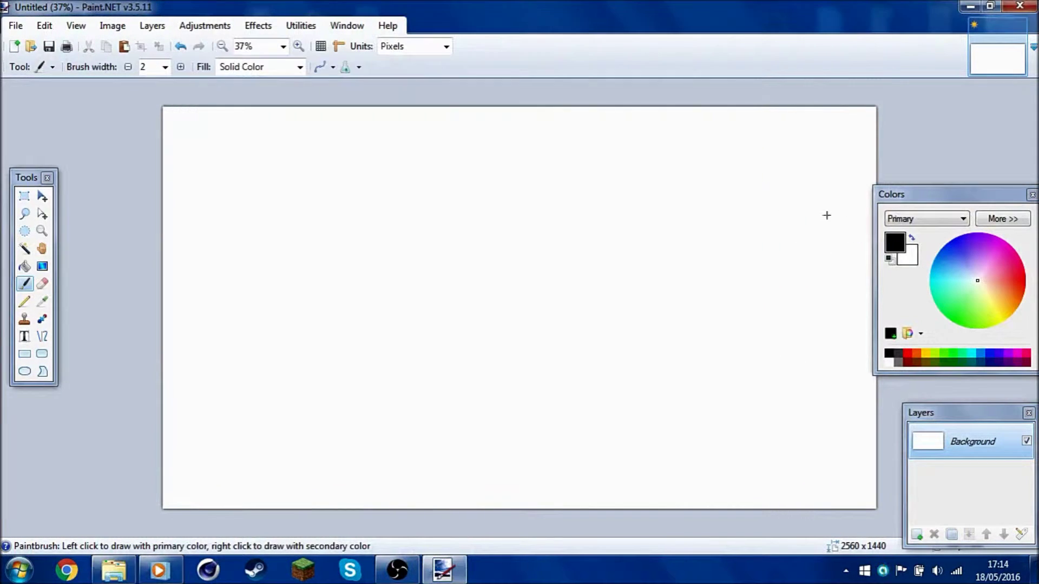
click(568, 309)
click(25, 195)
drag(279, 162, 160, 104)
key(ctrl+z)
key(ctrl+z)
click(199, 47)
Step: Scale the imported "images" layer to about 2564 x 1436 pixels so it fills the canvas
click(42, 197)
drag(247, 156, 892, 510)
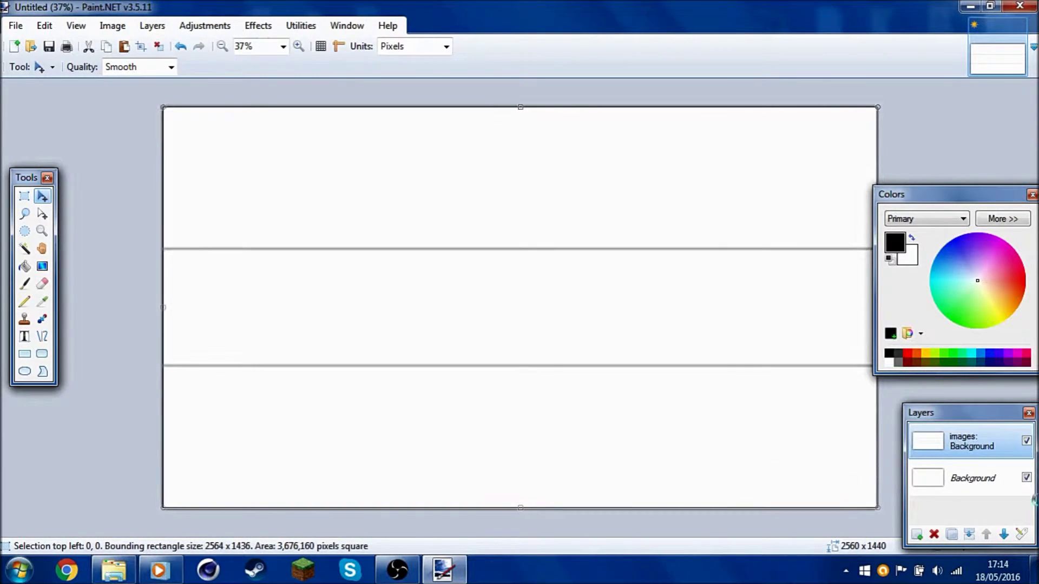
Step: Add an empty layer on top of the "images" layer and remove the original white Background layer
click(1017, 487)
click(985, 534)
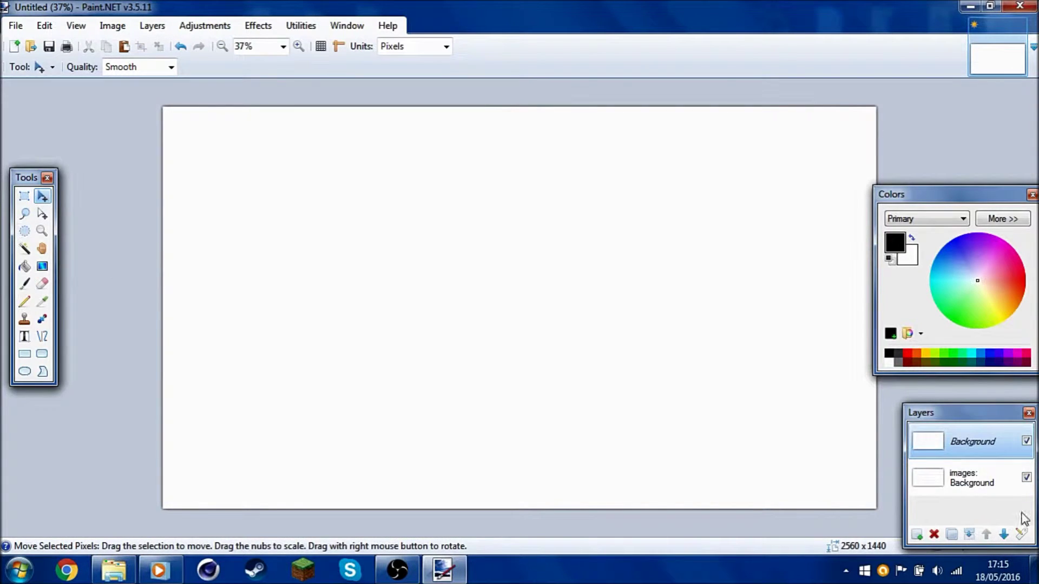
click(1004, 534)
click(917, 535)
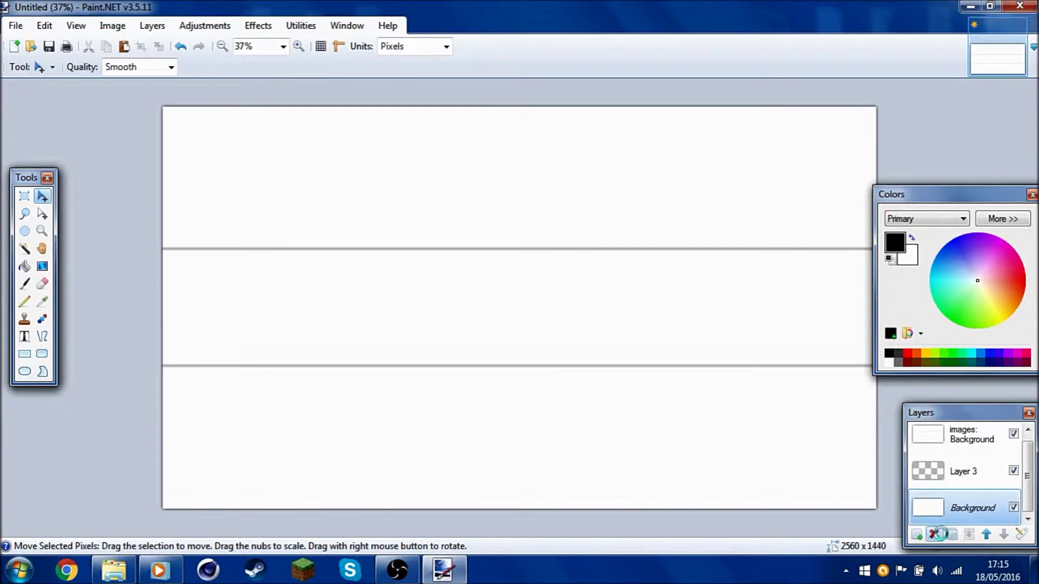
click(987, 535)
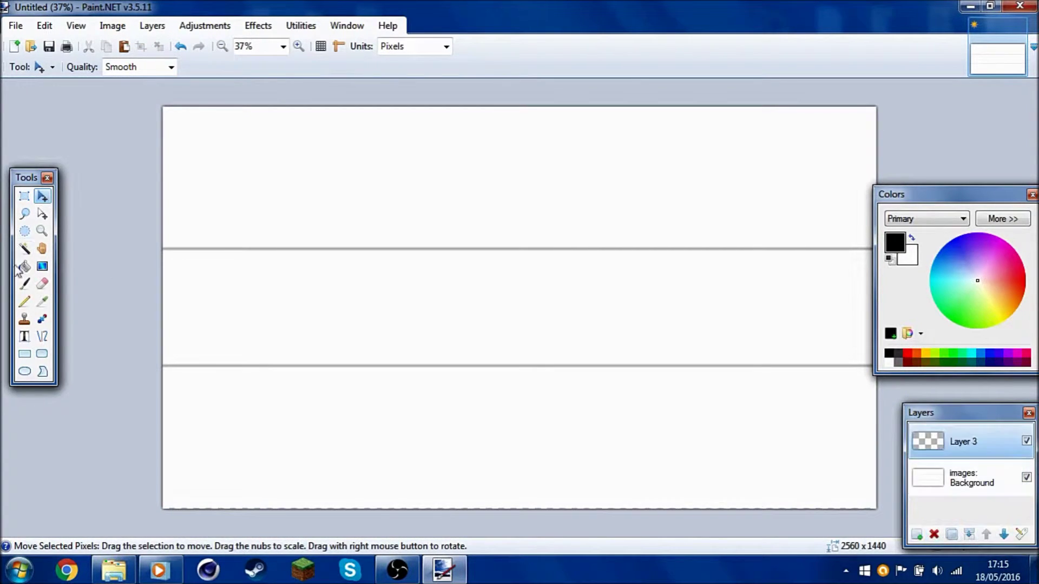
Step: Draw two black horizontal lines of width 13 across the canvas on Layer 3, tracing the template's grey lines
click(42, 337)
click(164, 67)
click(154, 204)
drag(165, 248, 989, 248)
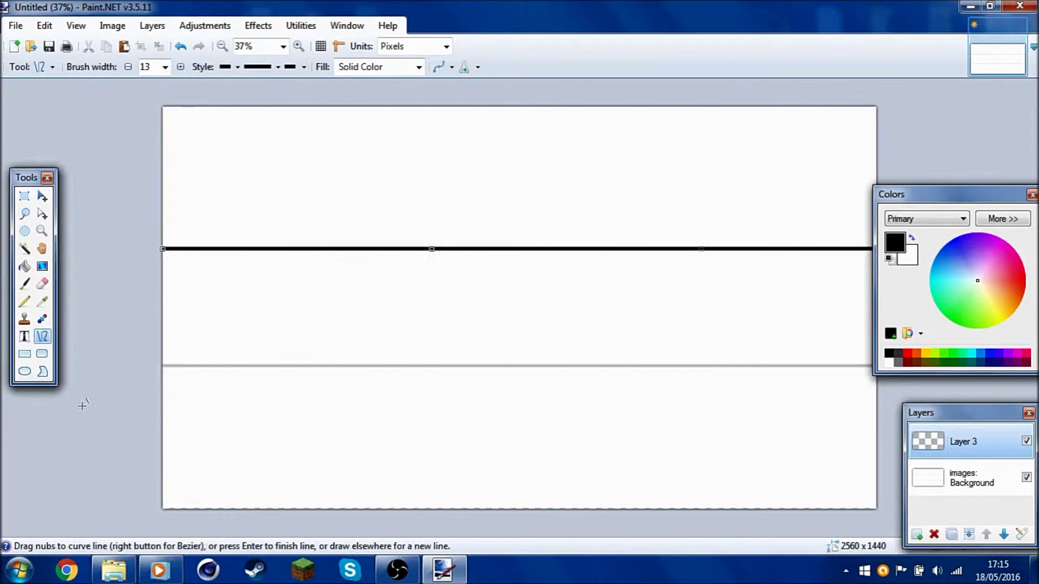
drag(158, 366, 925, 394)
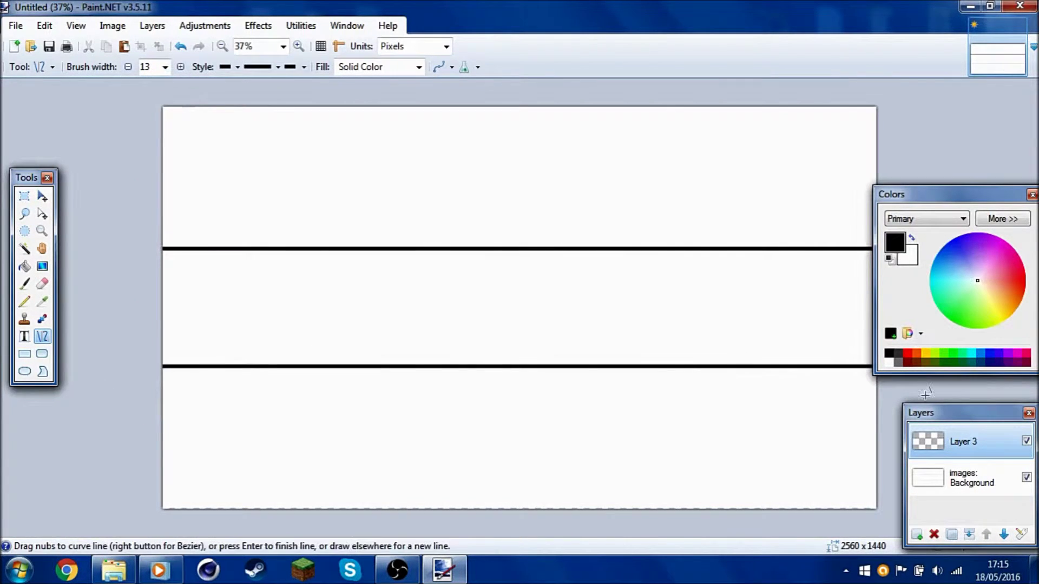
Step: Delete the "images" template layer beneath the two traced lines
click(43, 196)
click(974, 478)
click(934, 535)
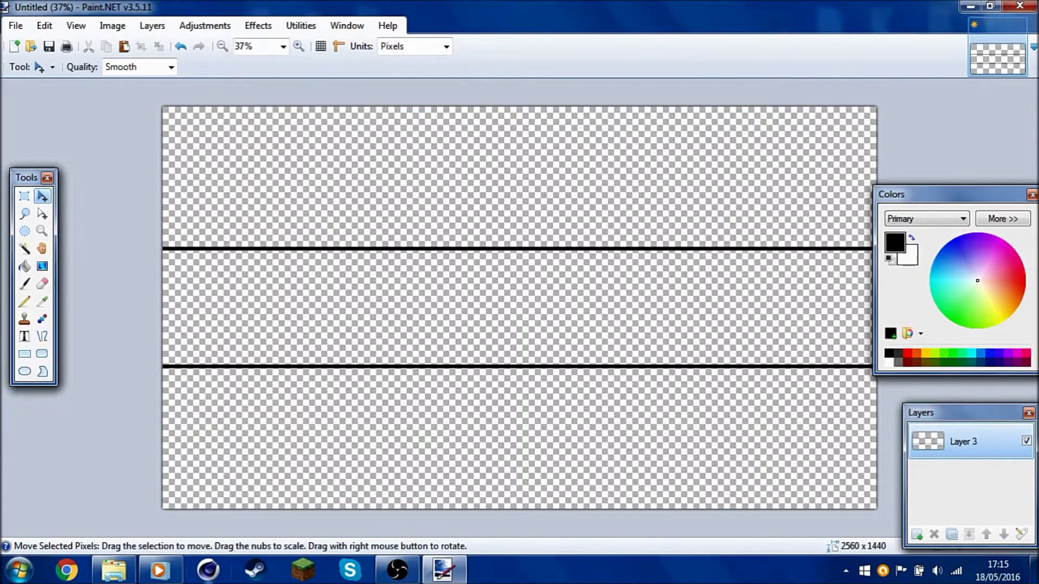
Step: Add an empty layer, import the abstract purple background as a layer and stretch it to about 2935 x 951 pixels
click(913, 538)
click(128, 567)
mouse_move(378, 165)
mouse_down()
mouse_move(781, 297)
mouse_move(920, 459)
mouse_up()
drag(493, 371, 981, 372)
drag(614, 248, 538, 316)
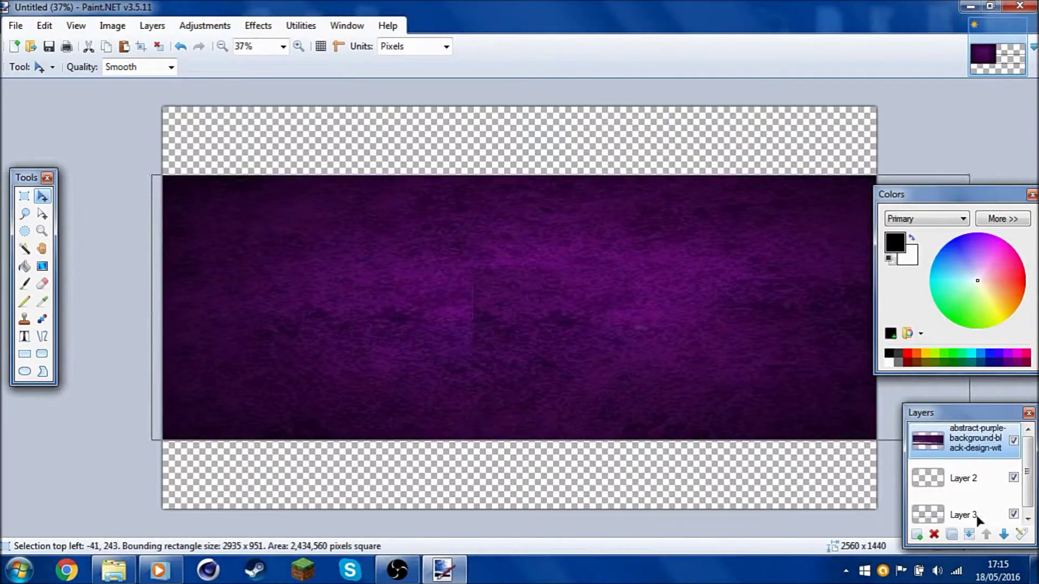
Step: Move the purple background layer below the lines and delete the empty Layer 2
click(1005, 534)
click(1005, 533)
click(987, 442)
click(934, 534)
click(950, 481)
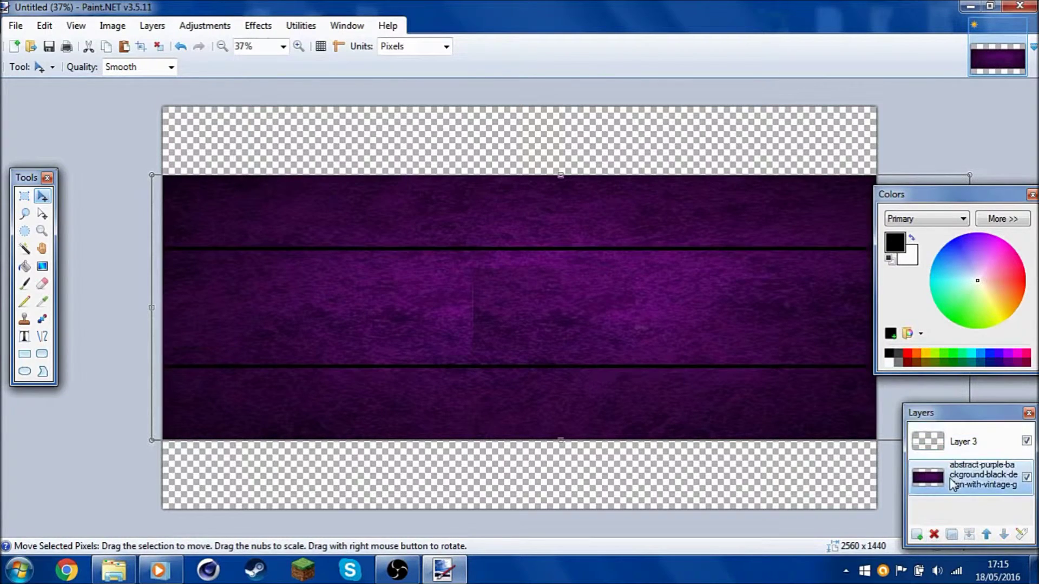
Step: Enlarge the purple background to about 3200 x 1388 pixels and place its upper-left corner at about -235, -27
drag(634, 407, 661, 407)
drag(177, 439, 33, 525)
drag(756, 424, 403, 348)
drag(641, 452, 757, 489)
drag(756, 295, 988, 312)
drag(198, 297, 97, 298)
drag(580, 336, 884, 336)
drag(406, 300, 93, 313)
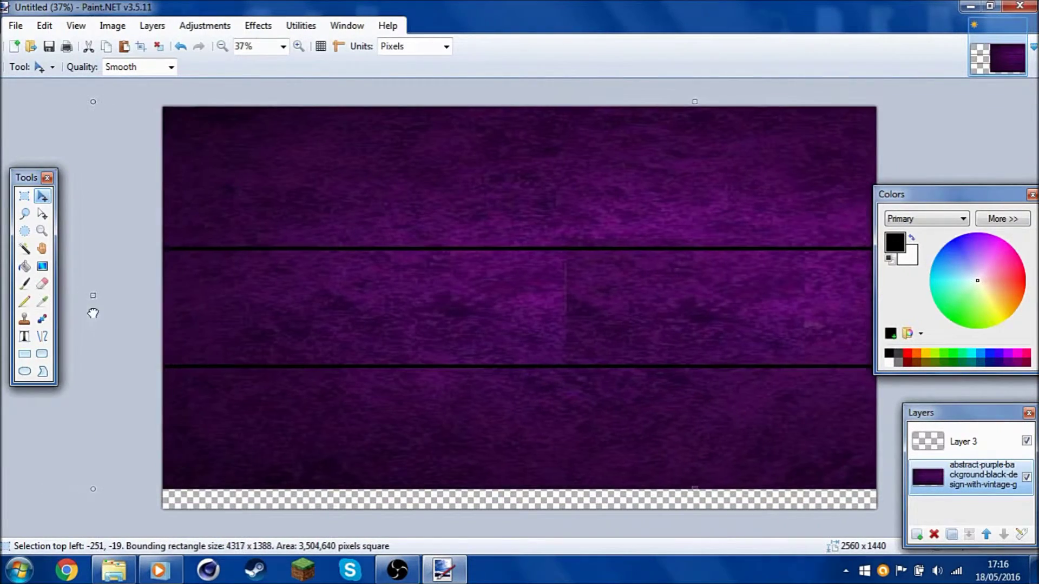
key(ctrl+z)
key(ctrl+z)
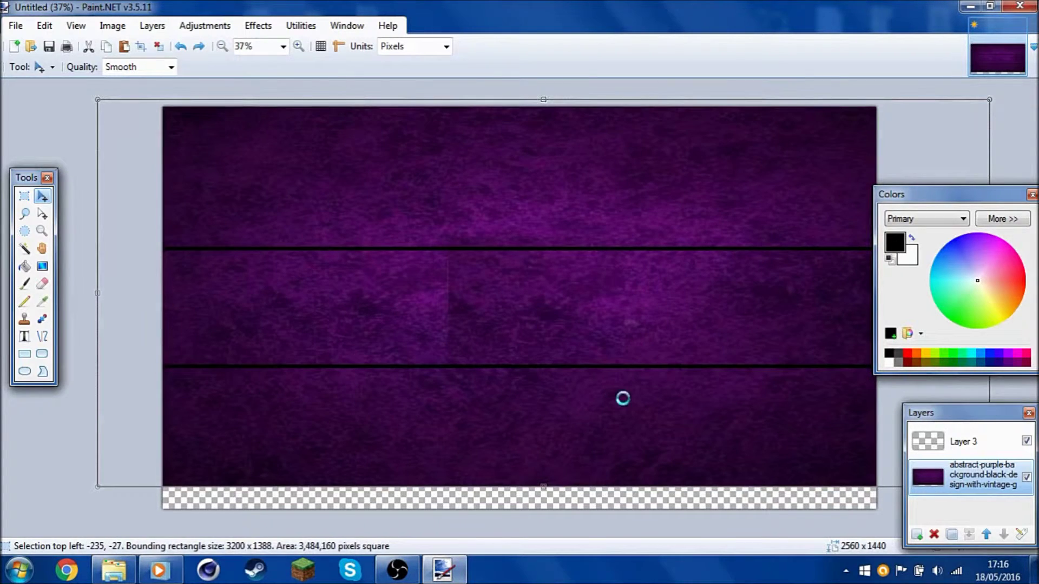
Step: Add a layer above the lines, import the FG image as its own layer and position it at about 312, 257
key(ctrl+d)
click(964, 446)
click(917, 533)
click(113, 569)
drag(486, 154, 482, 495)
click(482, 302)
drag(449, 262, 536, 333)
Step: Apply a Bulge of 60 centred at 0.00, 0.00 to the FulvusGraphics title layer
click(258, 25)
mouse_move(299, 84)
click(364, 78)
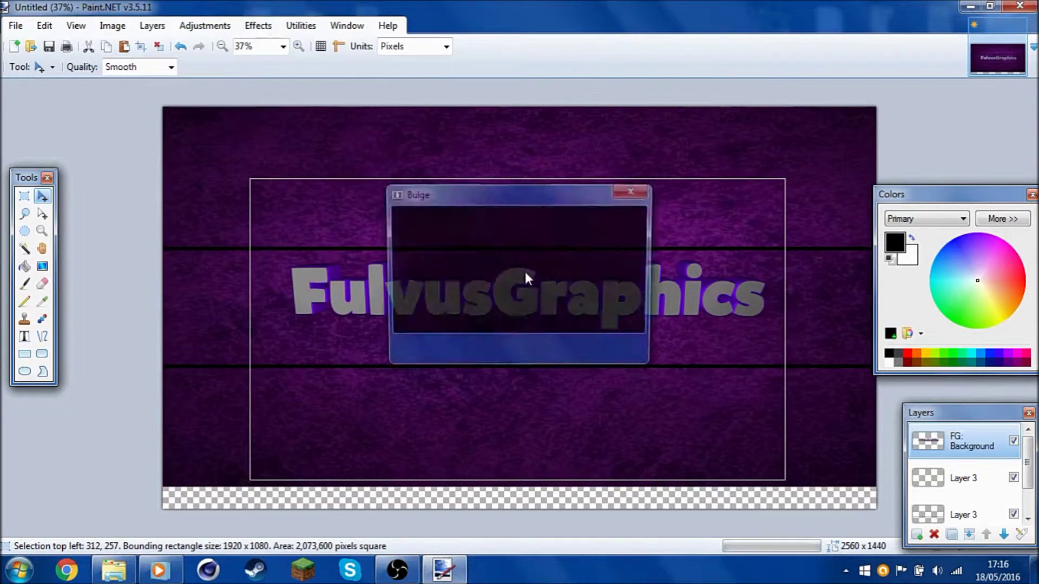
mouse_move(836, 150)
mouse_down()
mouse_move(876, 155)
mouse_move(840, 167)
mouse_up()
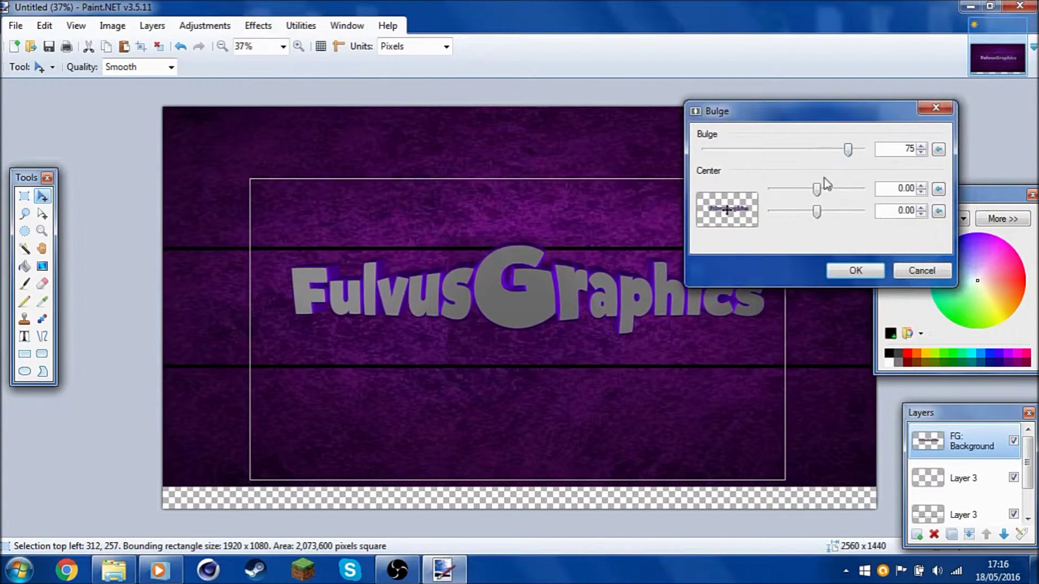
drag(727, 209, 728, 207)
click(939, 211)
click(939, 188)
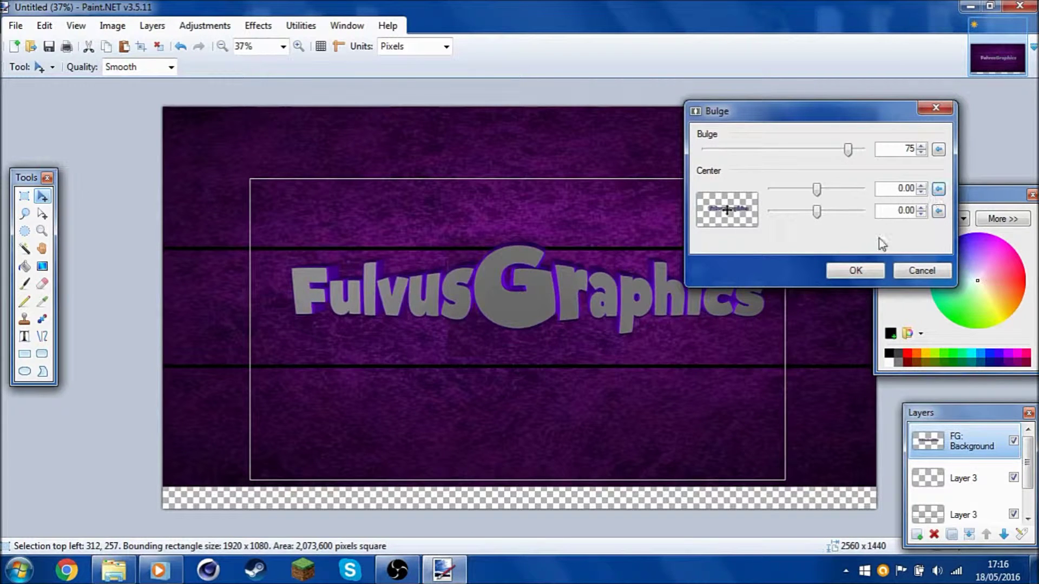
click(939, 151)
drag(834, 150, 837, 151)
click(855, 270)
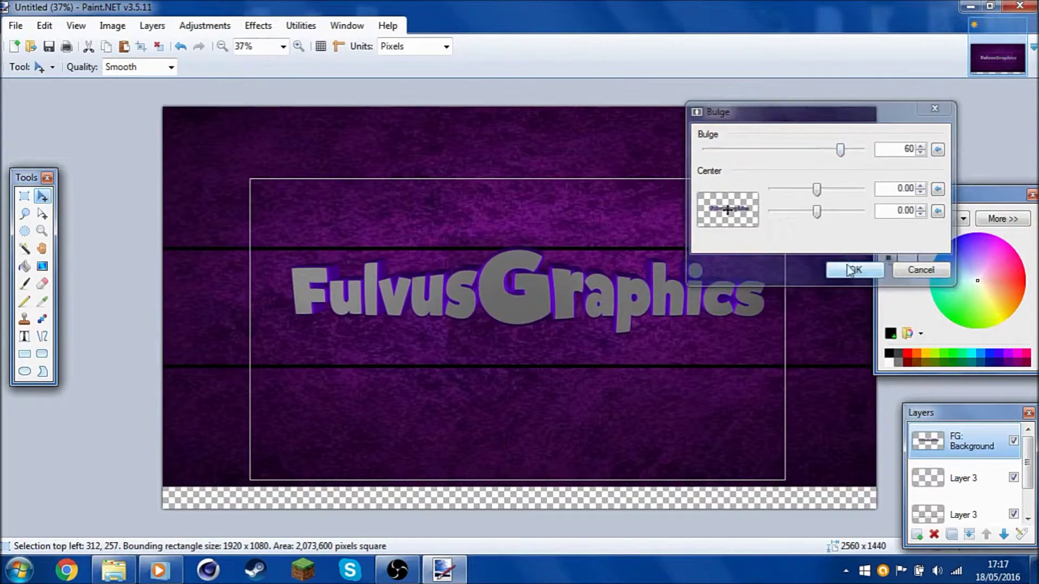
Step: Sharpen the FulvusGraphics title layer with an amount of 12
click(258, 25)
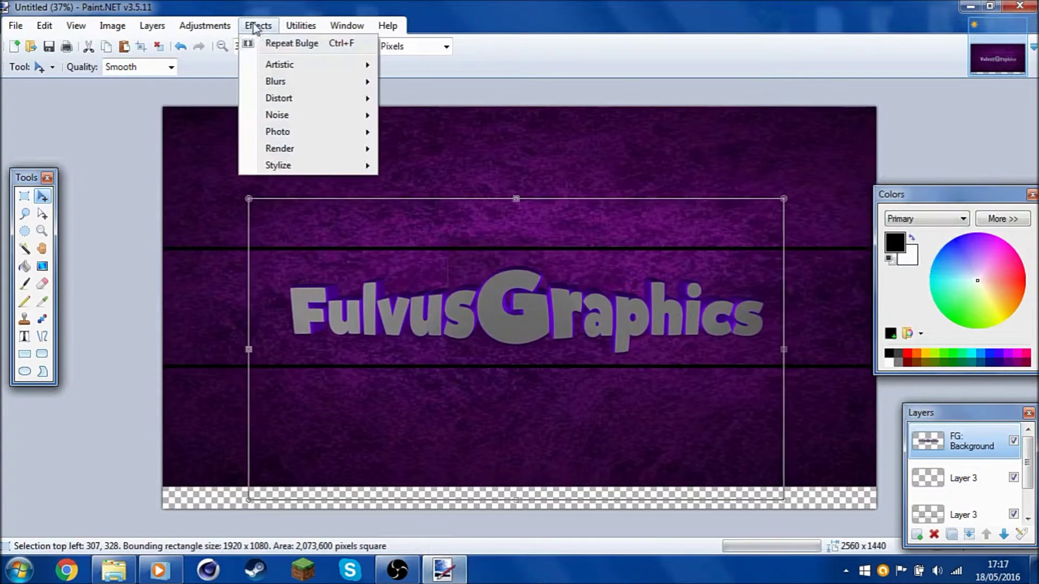
mouse_move(327, 131)
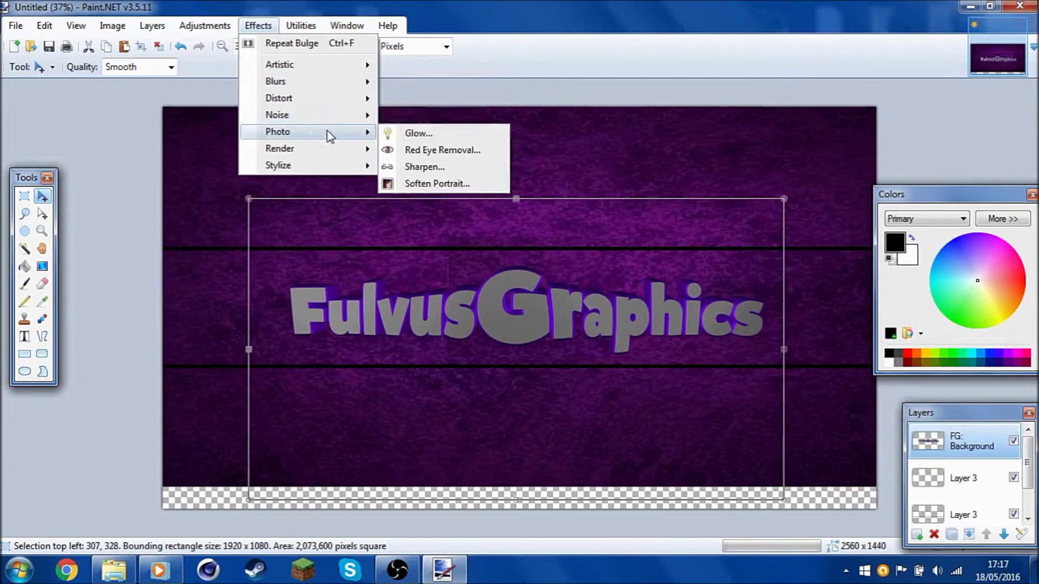
click(436, 167)
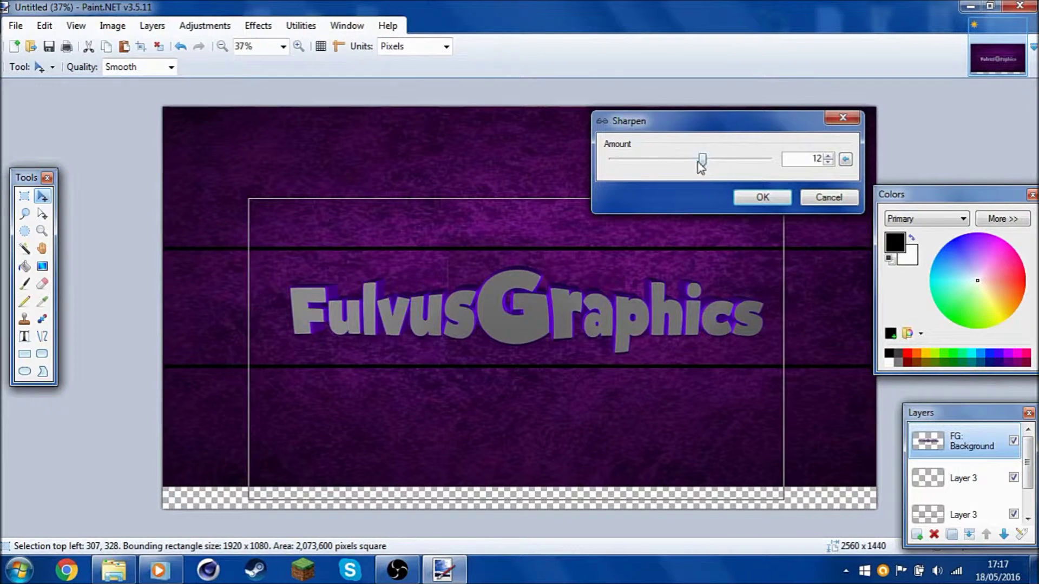
click(762, 197)
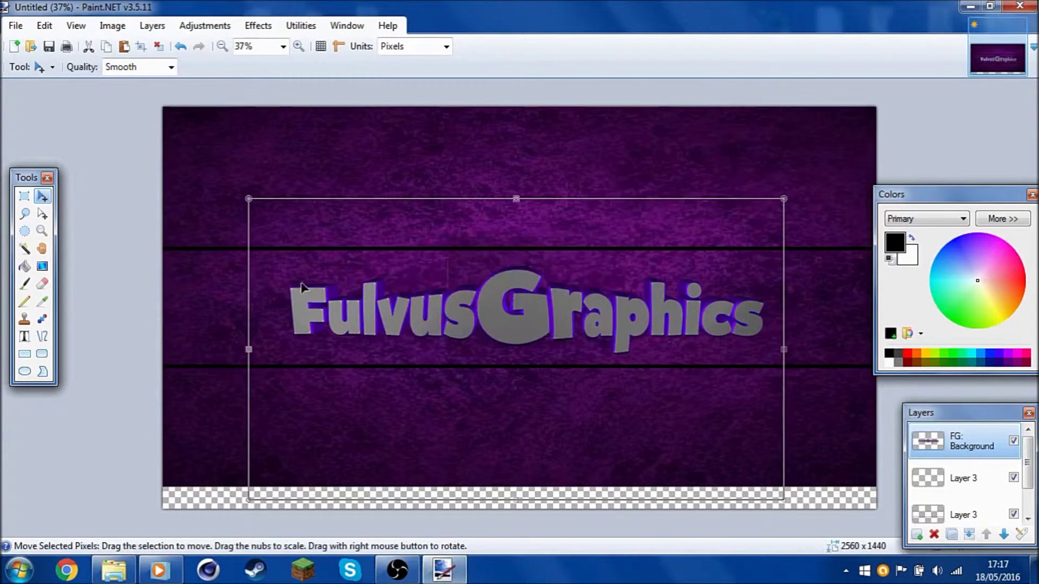
Step: Select the area around the FulvusGraphics title, shift it slightly up and left between the black lines, and deselect it
click(24, 196)
drag(238, 208, 797, 411)
click(42, 198)
drag(562, 318, 556, 312)
key(ctrl+d)
Step: On a new layer, write "Free YT Banners, Profile Pics And Intros!" in light cyan Mikado Ultra and centre it under the title
click(916, 535)
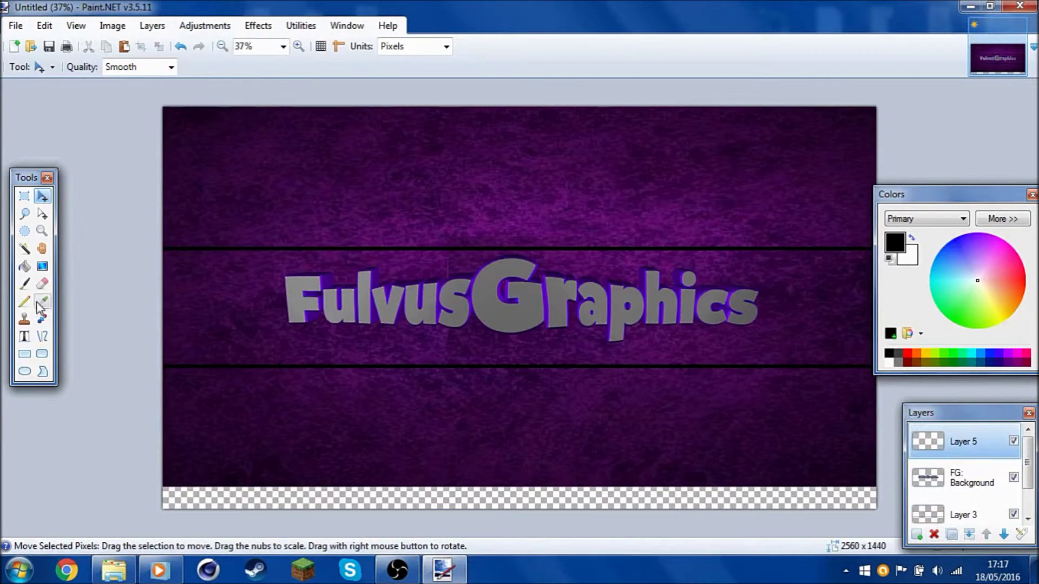
key(t)
click(225, 66)
click(215, 246)
click(190, 67)
scroll(227, 243, down, 20)
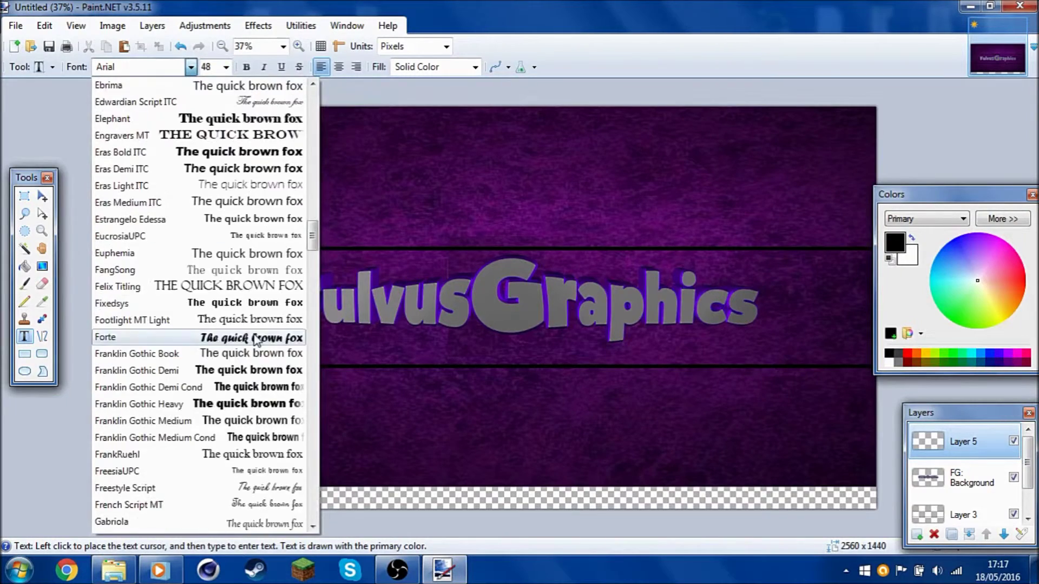
scroll(245, 178, down, 10)
click(244, 336)
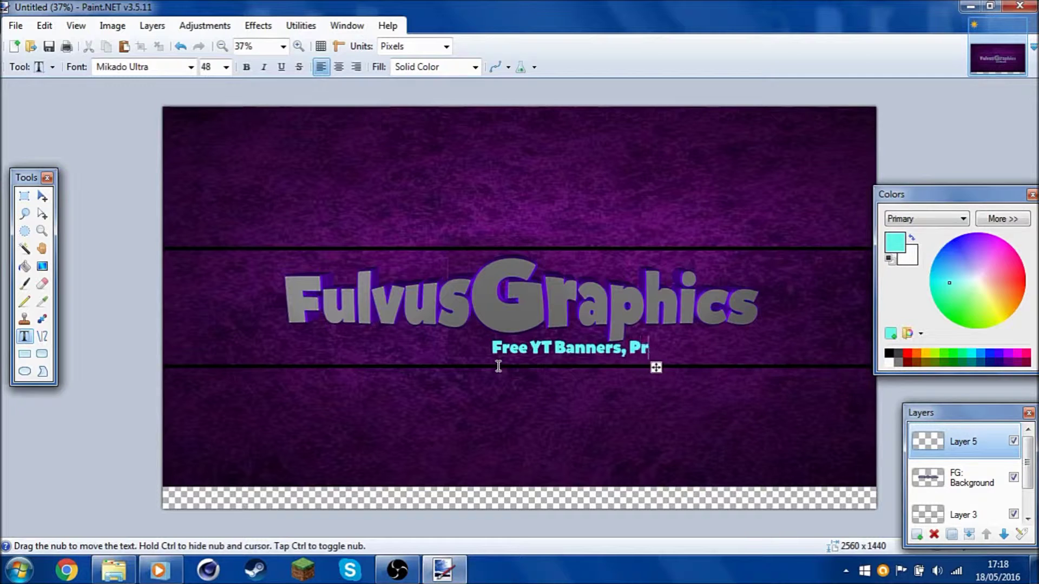
drag(824, 367, 688, 372)
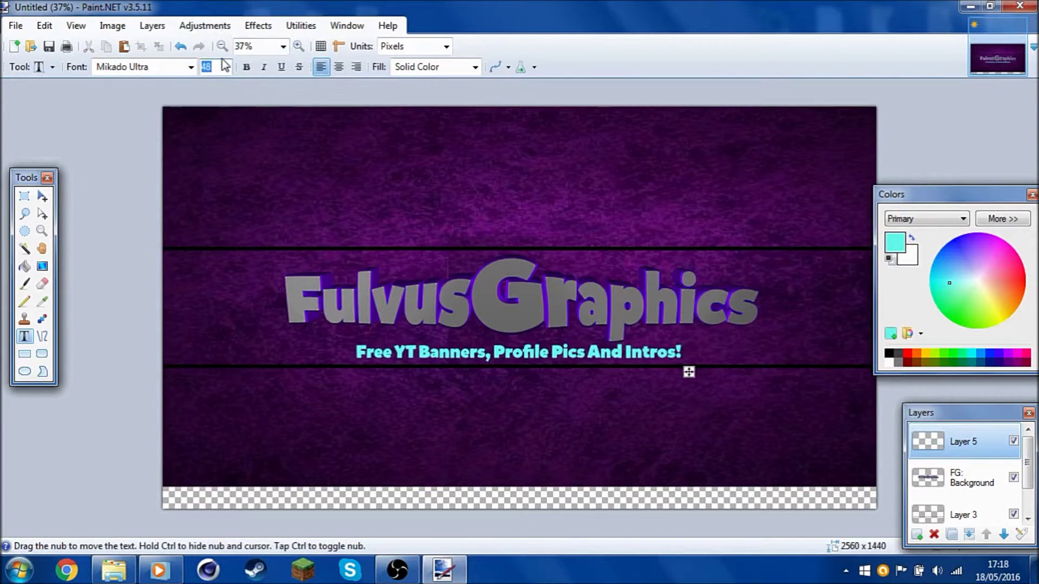
Step: Set the tagline's font size to 60 and re-centre it under the title
text(60)
mouse_move(363, 405)
mouse_down()
mouse_move(452, 408)
mouse_move(351, 400)
mouse_up()
key(BackSpace)
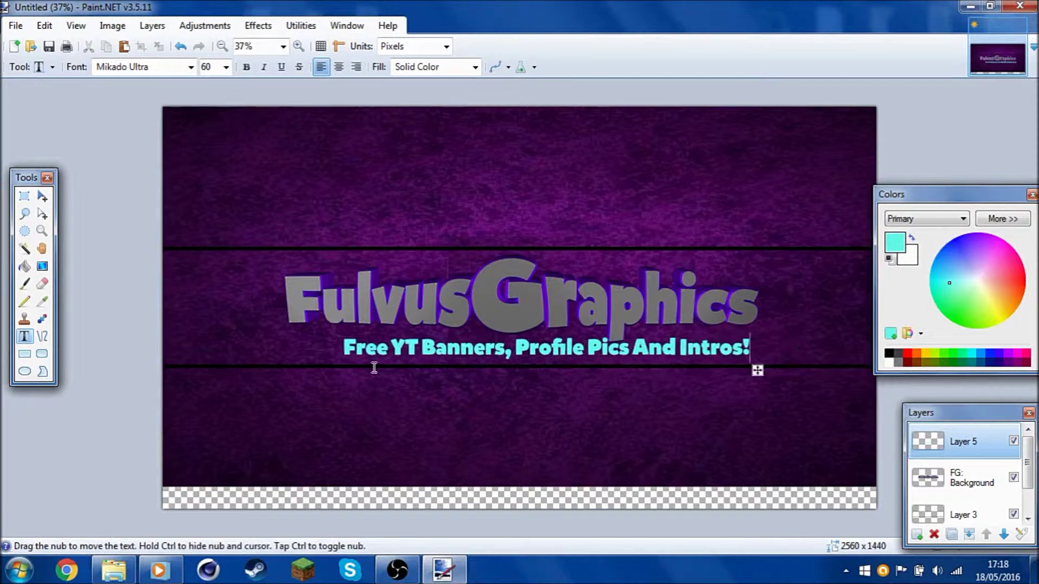
drag(761, 375, 728, 376)
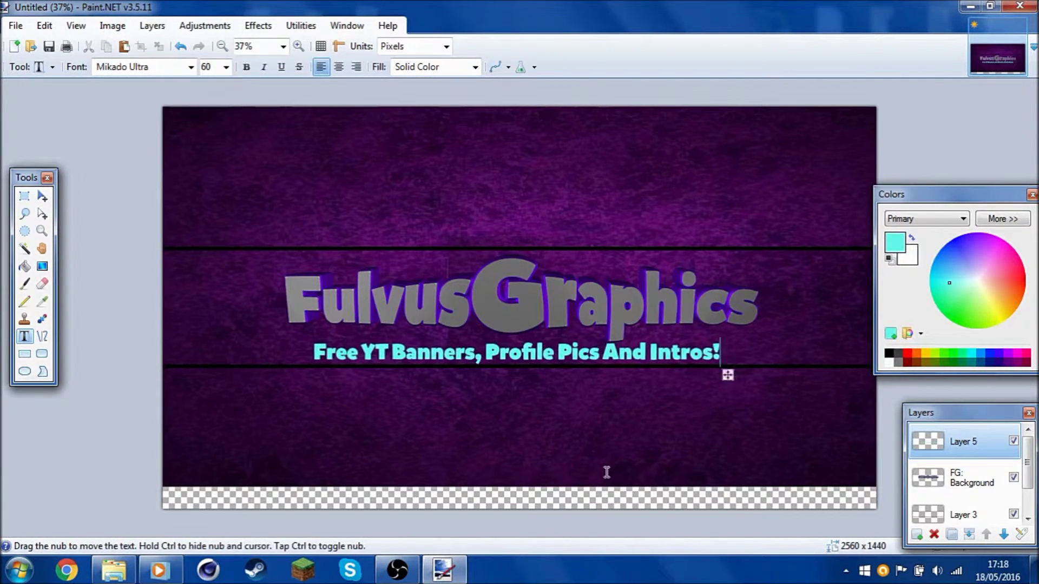
Step: Select the area around the tagline and apply a Glow with brightness 10 and contrast 10
click(25, 196)
drag(309, 336, 725, 376)
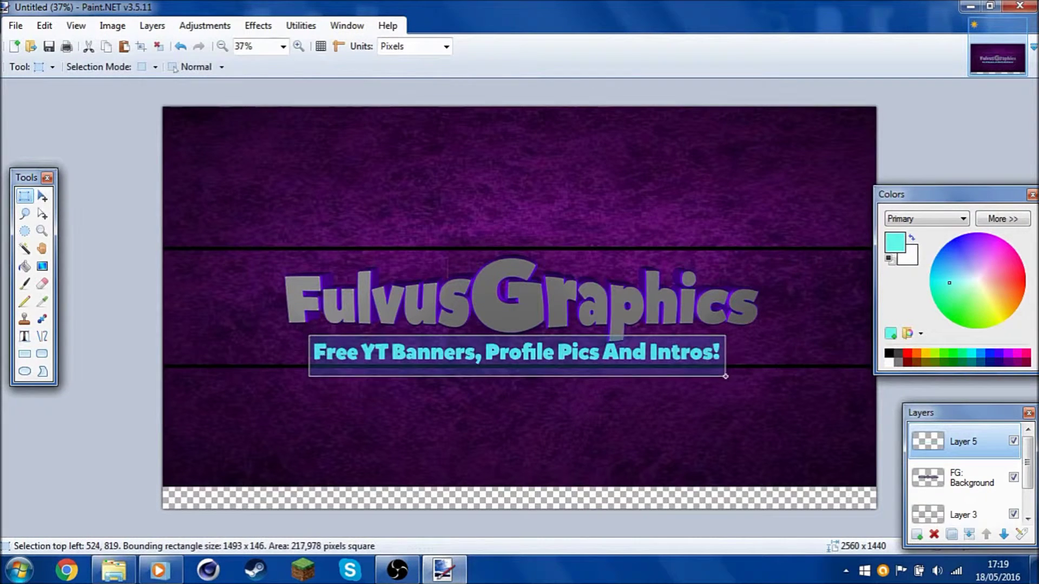
click(260, 25)
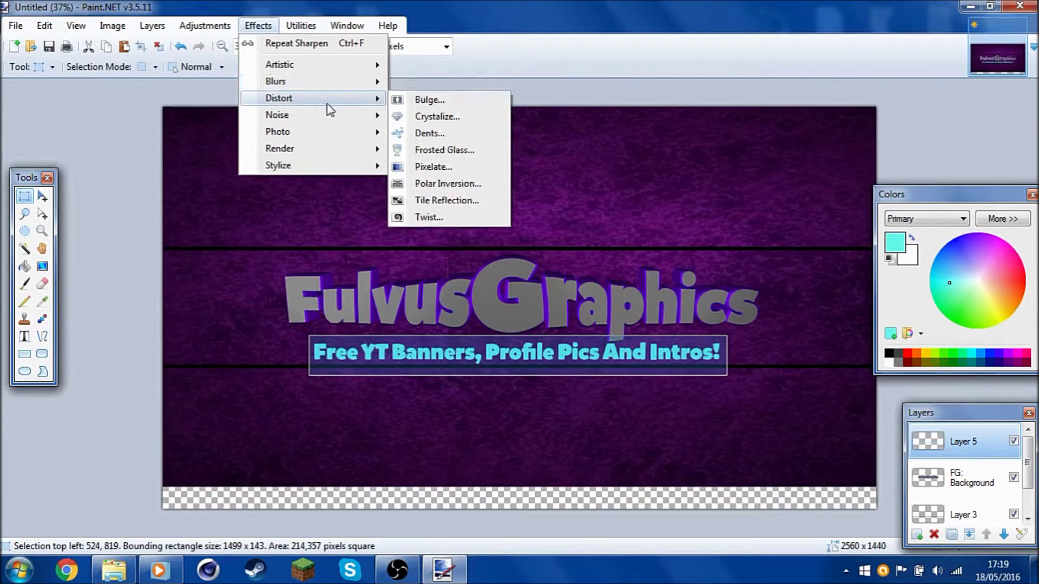
mouse_move(341, 134)
click(427, 133)
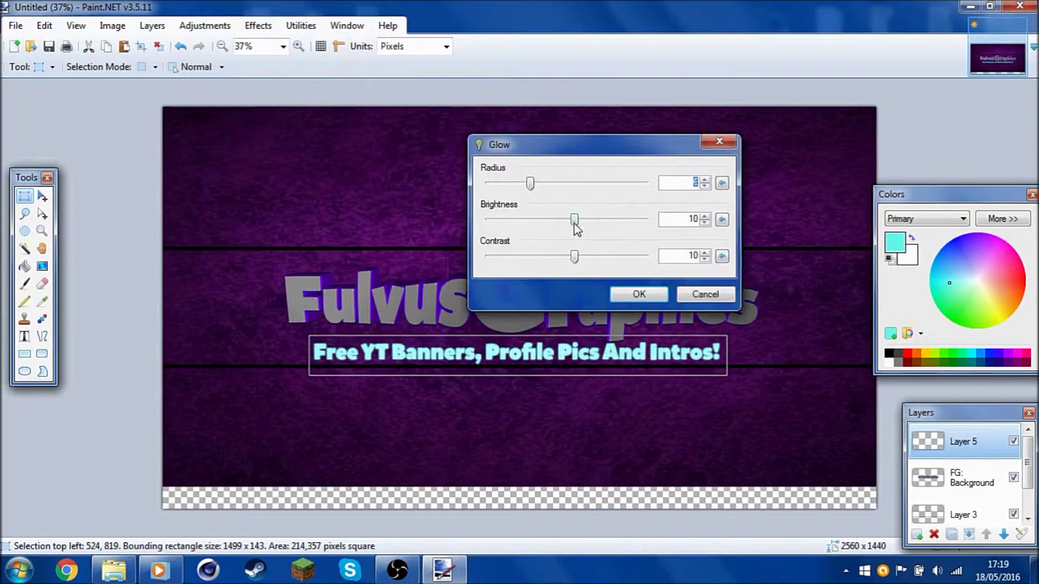
click(640, 294)
click(273, 28)
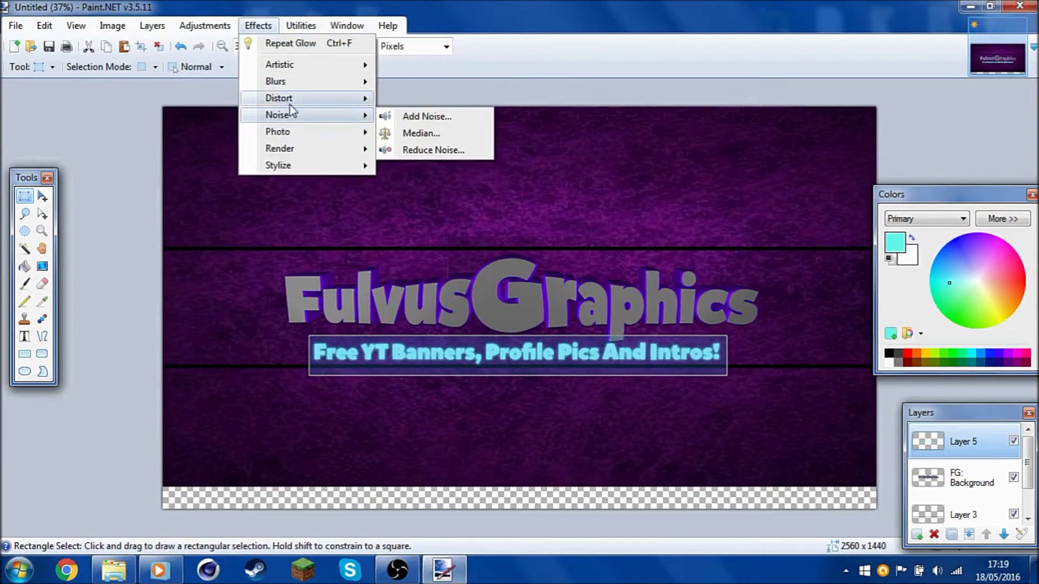
mouse_move(341, 98)
click(432, 150)
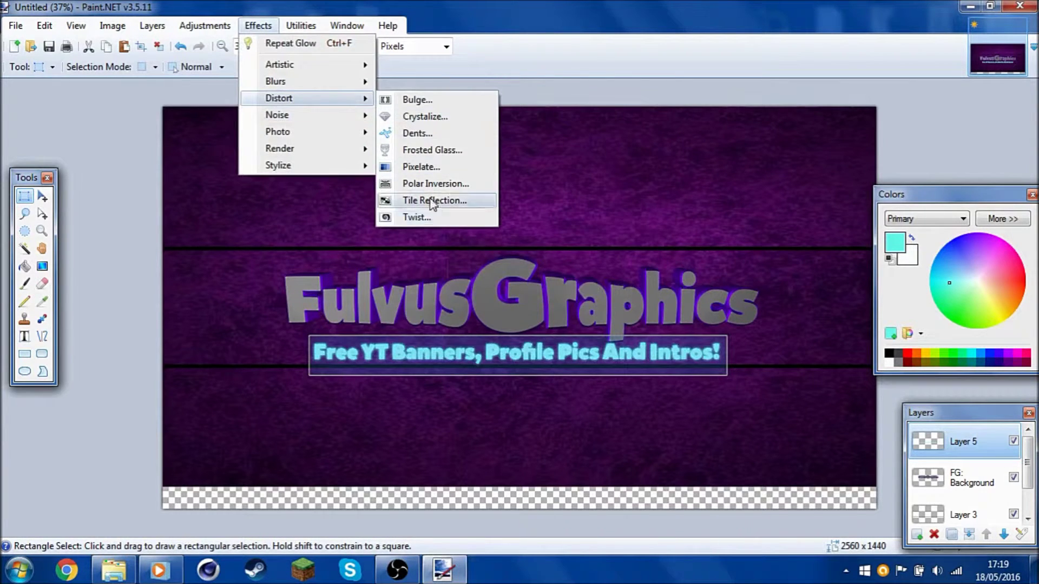
click(435, 183)
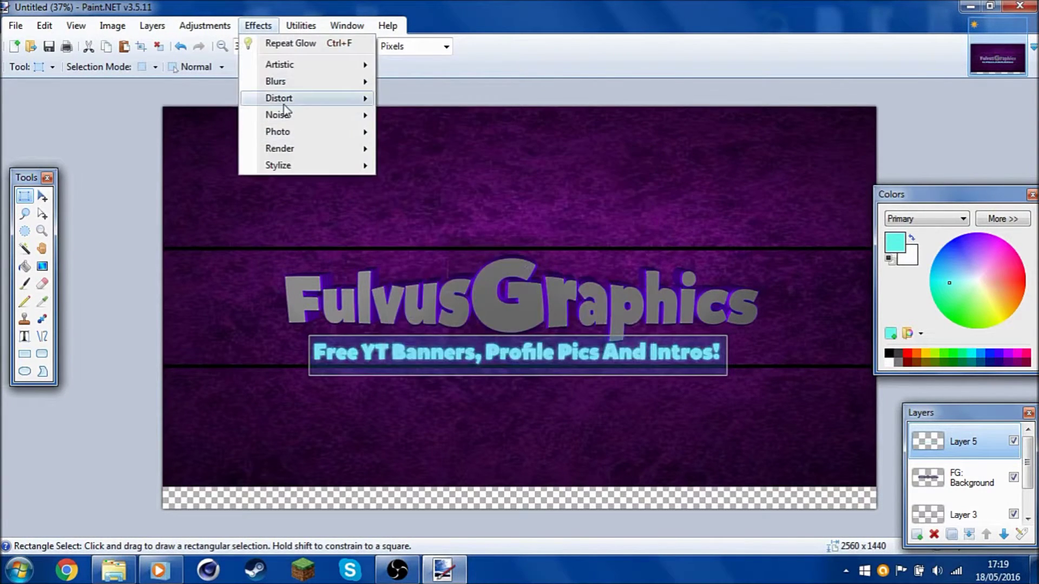
mouse_move(296, 100)
click(406, 101)
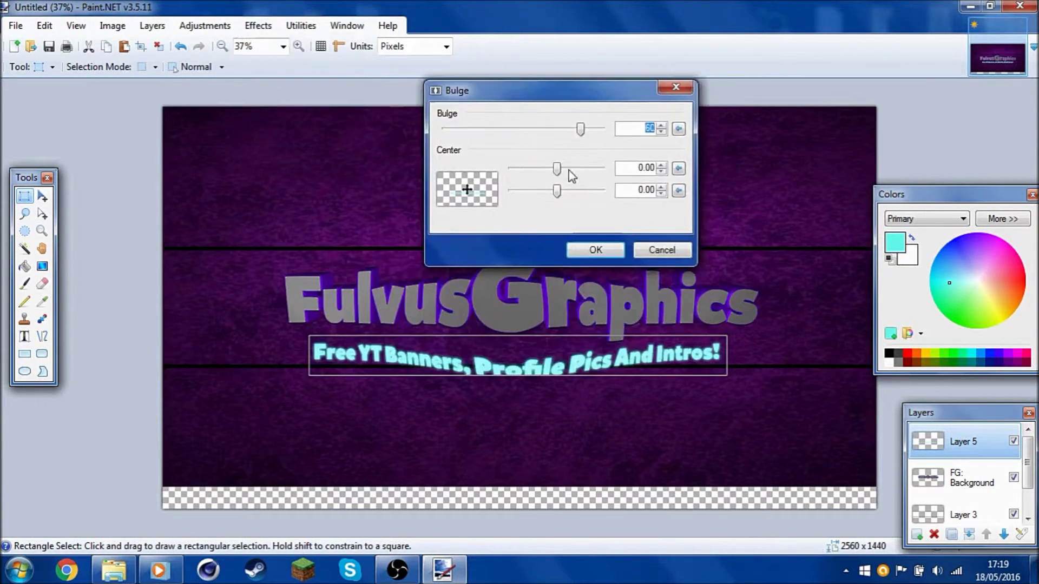
drag(465, 203, 466, 194)
drag(580, 129, 547, 141)
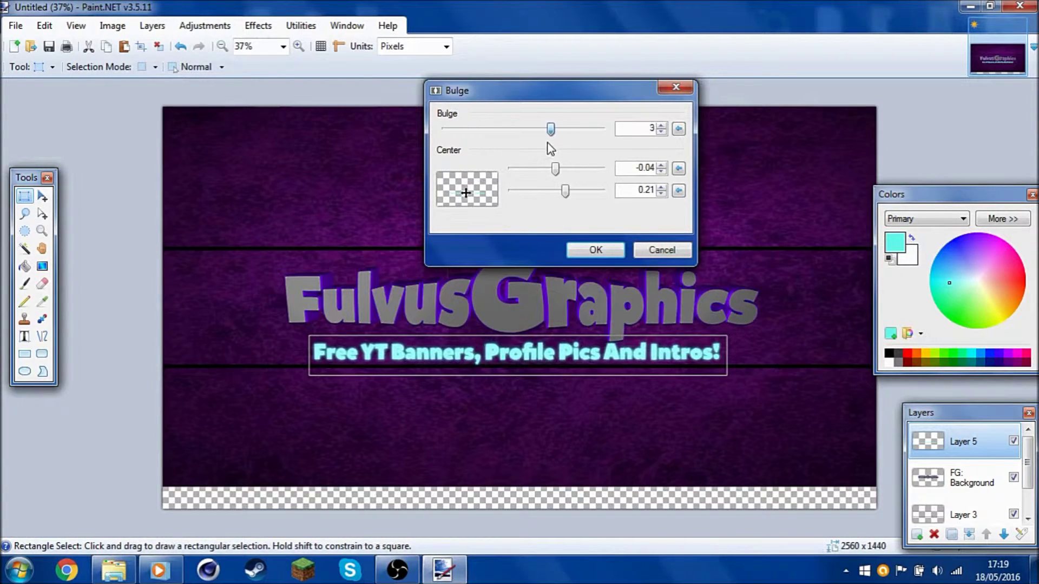
drag(463, 195, 465, 192)
drag(553, 129, 559, 130)
drag(465, 193, 467, 194)
click(662, 250)
Step: Clear the selection around the tagline
click(667, 426)
click(268, 25)
mouse_move(320, 172)
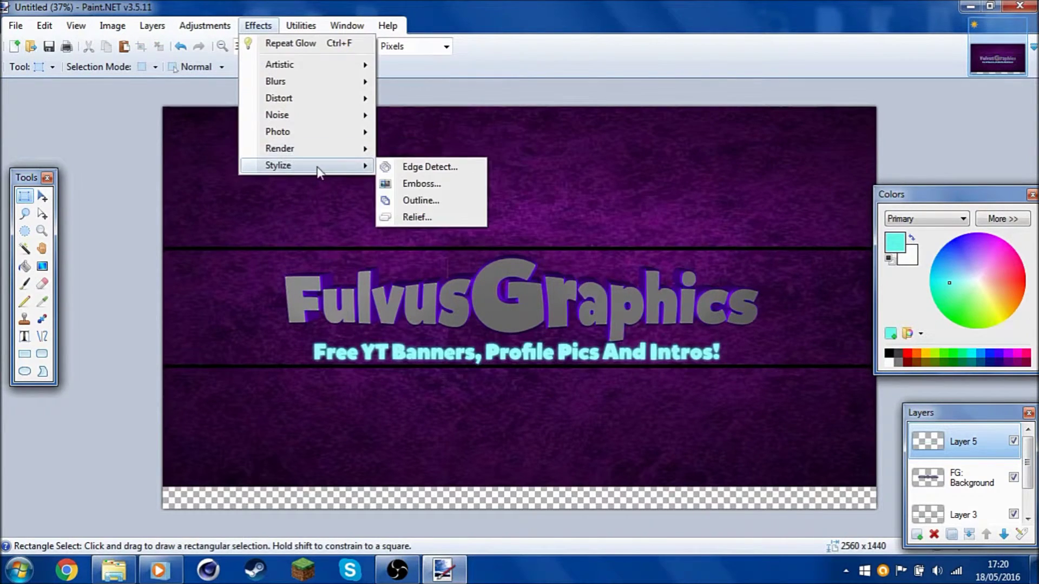
click(551, 69)
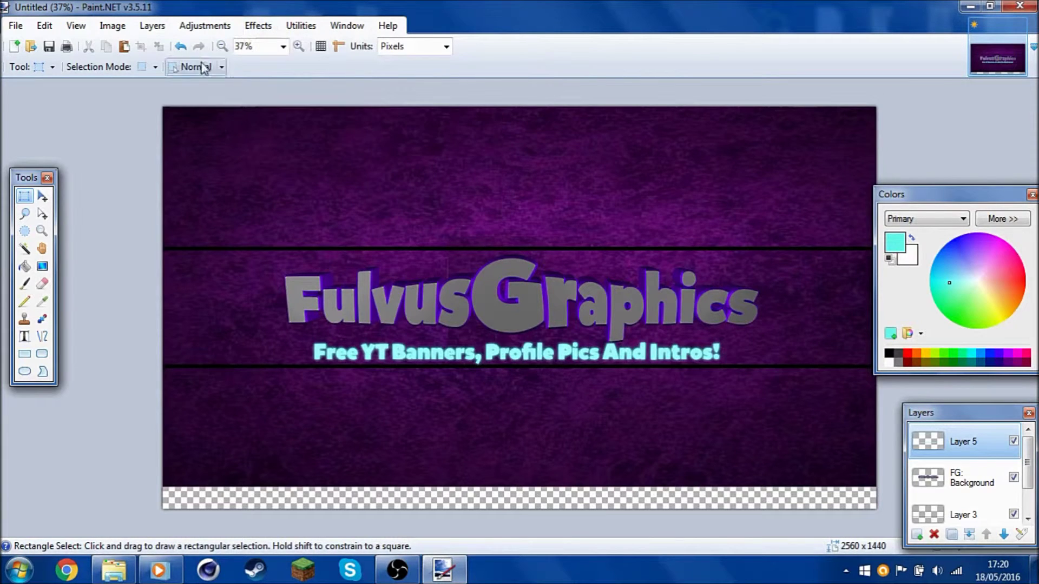
Step: Save the layered project as "FulvusGraphics PDN" in Paint.NET format in the Fulvus Graphics folder
click(16, 25)
click(30, 146)
text(FulvusGraphics PDN)
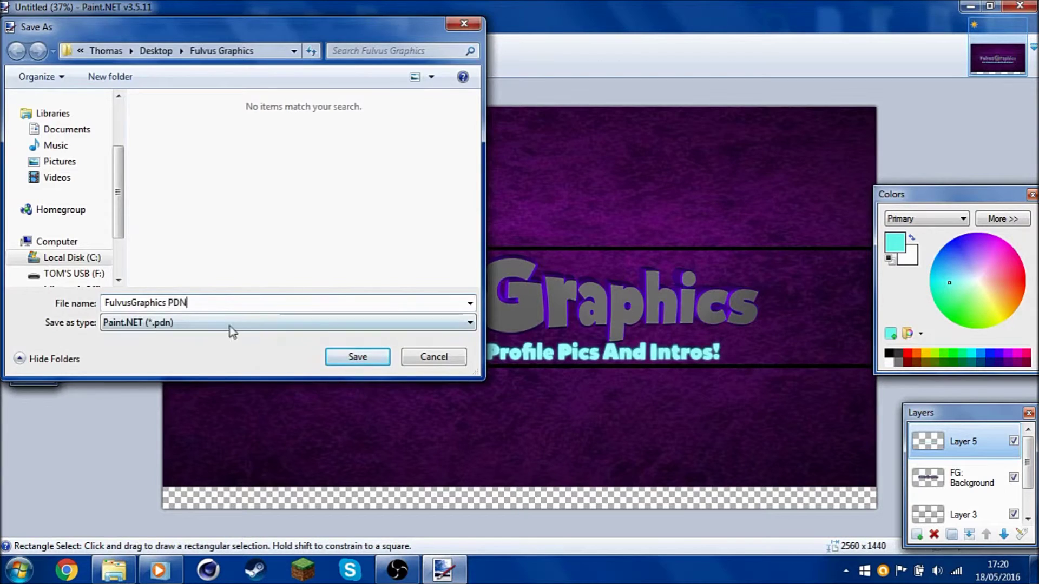
key(Return)
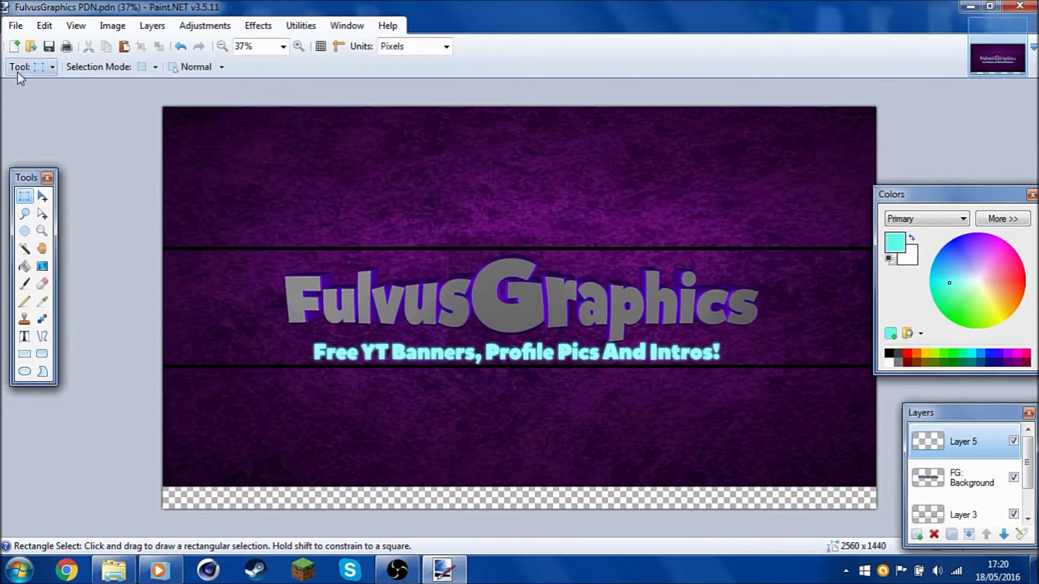
Step: Save a flattened PNG copy of the banner as "Fulvus Banner" in the Fulvus Graphics folder
key(ctrl+shift+s)
text(FG)
click(151, 323)
click(141, 352)
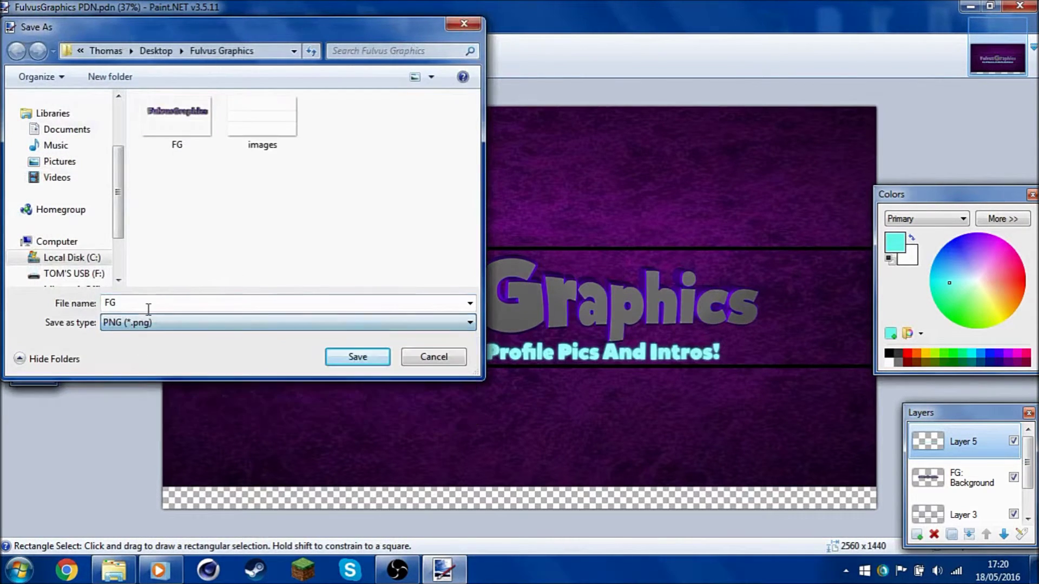
text(Fulvus Banner)
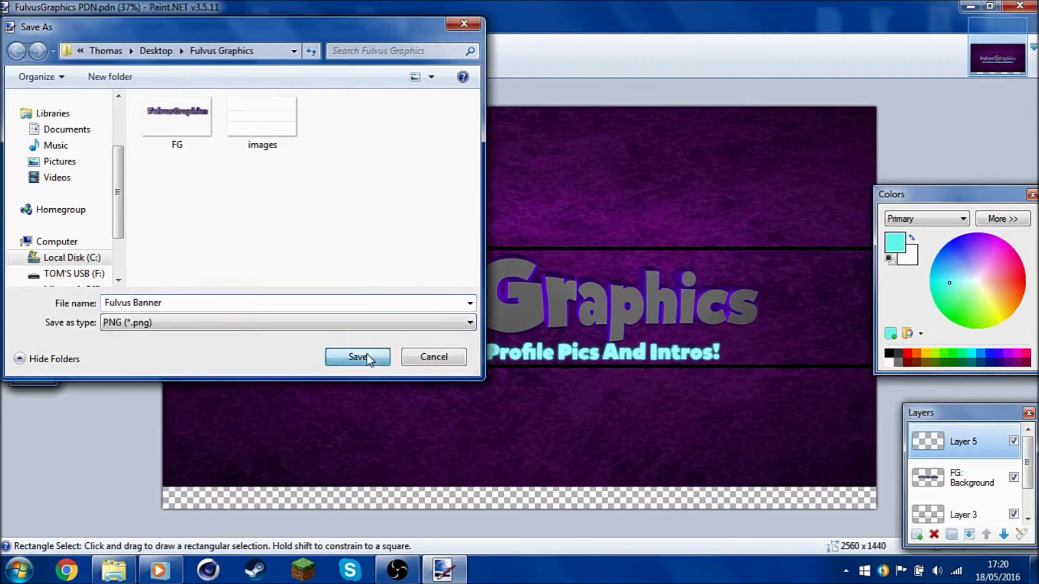
click(358, 357)
key(Return)
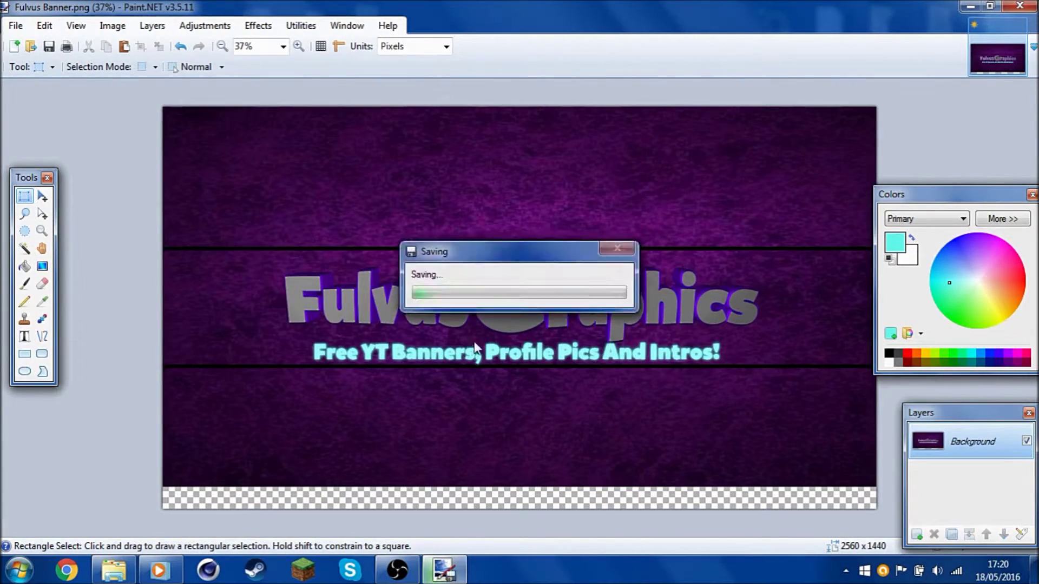